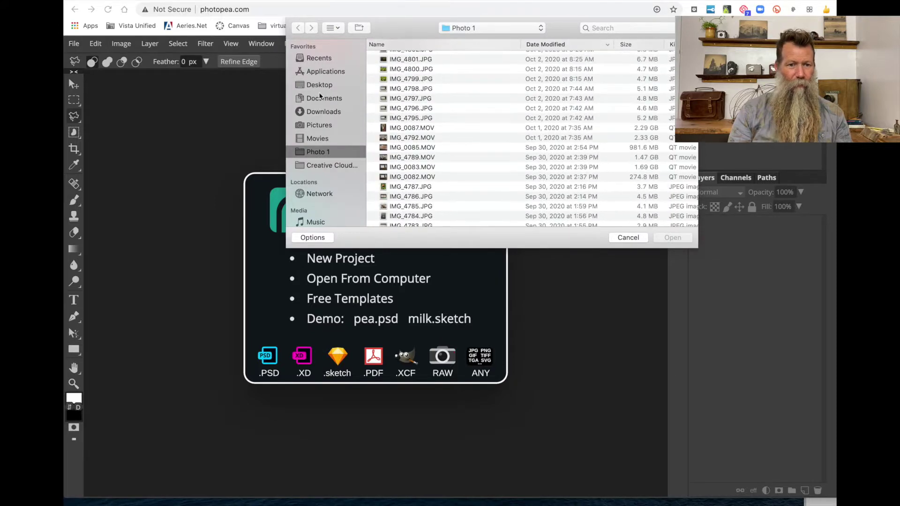
# - Open the IMG_E4424 portrait photo and look over the available adjustment layer types
pyautogui.doubleClick(402, 173)
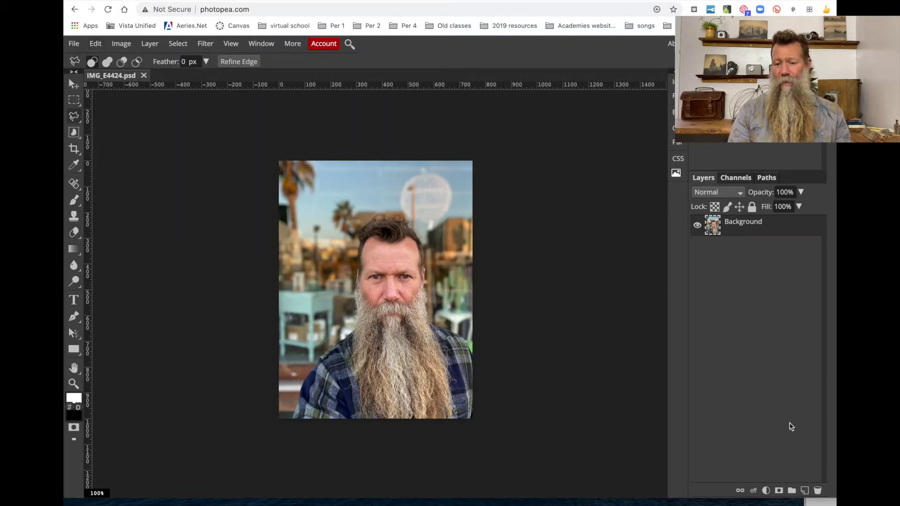
pyautogui.click(766, 491)
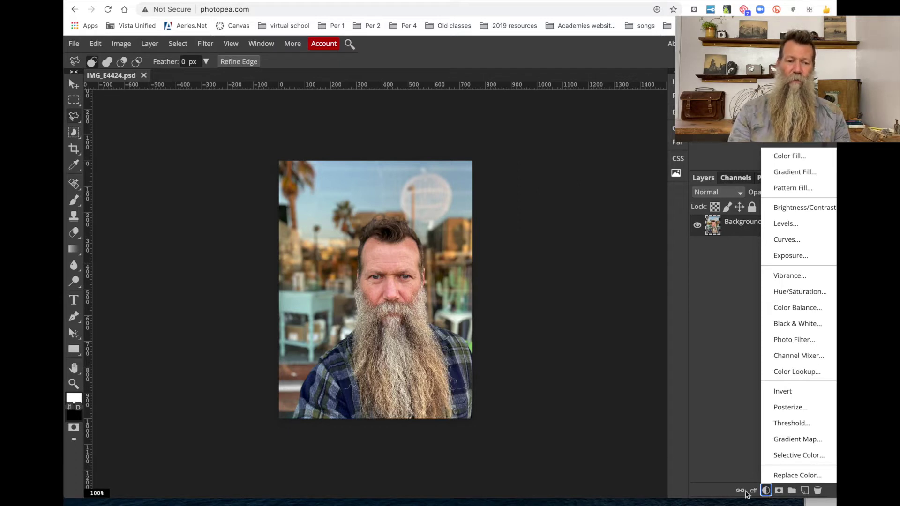
pyautogui.click(766, 491)
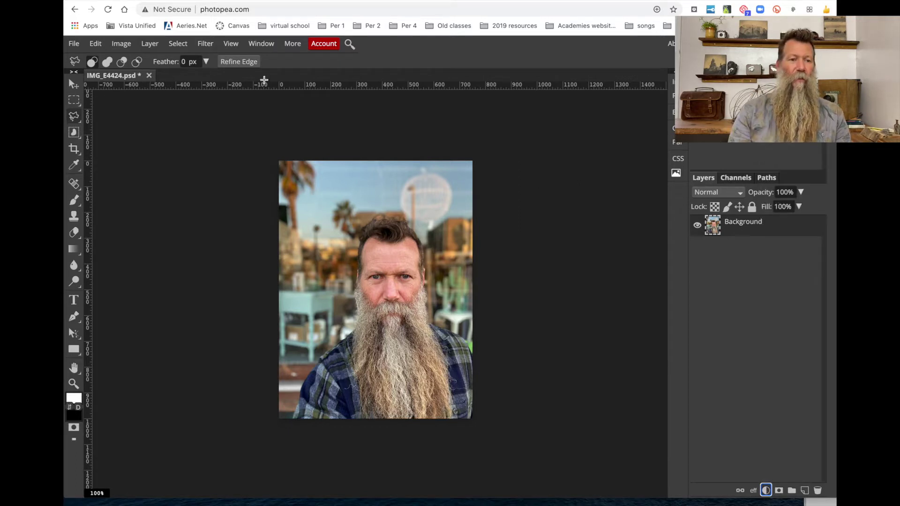
# - Apply a Levels adjustment directly to the portrait, with input black 32, midtones 1.23 and white 238
pyautogui.click(121, 45)
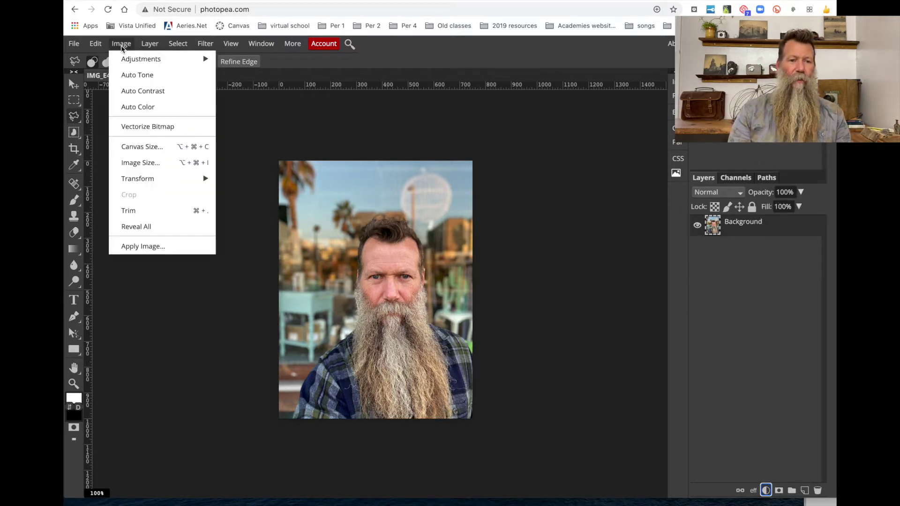
pyautogui.moveTo(127, 62)
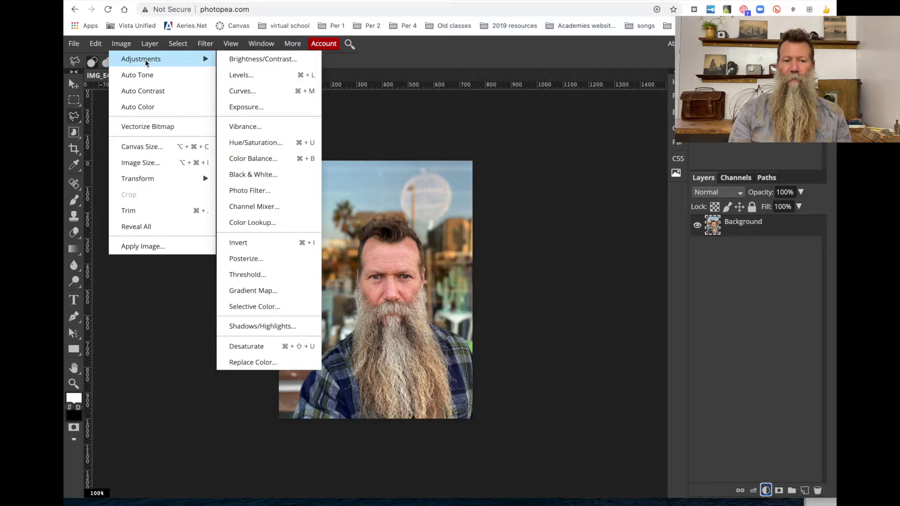
pyautogui.click(243, 77)
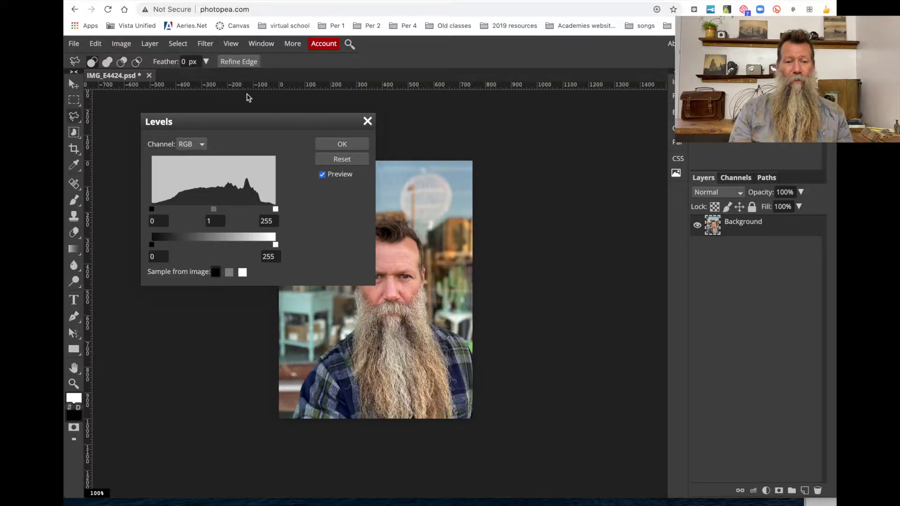
pyautogui.moveTo(270, 127); pyautogui.dragTo(598, 258)
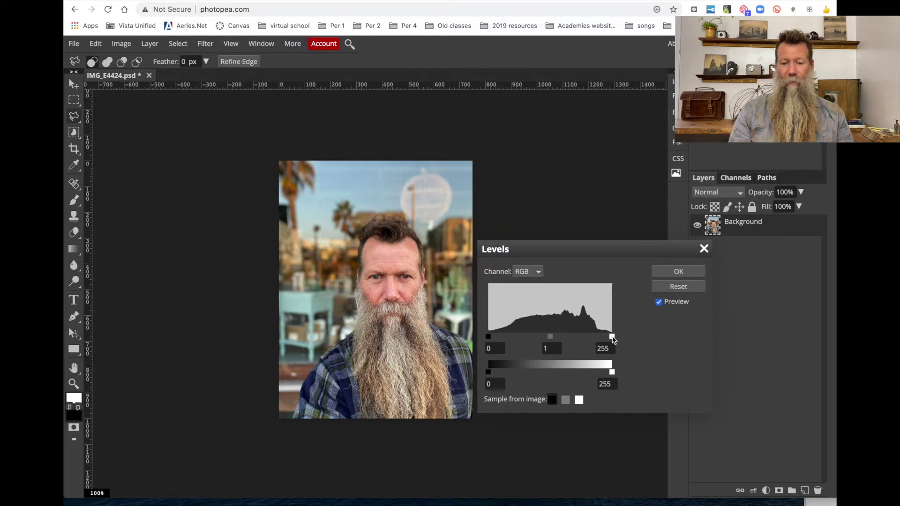
pyautogui.moveTo(611, 337)
pyautogui.mouseDown()
pyautogui.moveTo(592, 337)
pyautogui.moveTo(601, 336)
pyautogui.mouseUp()
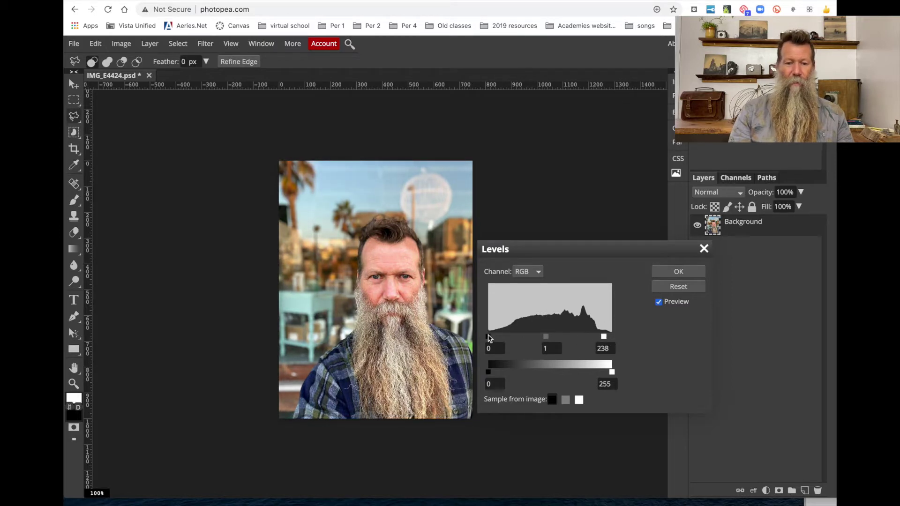
pyautogui.moveTo(490, 336); pyautogui.dragTo(510, 337)
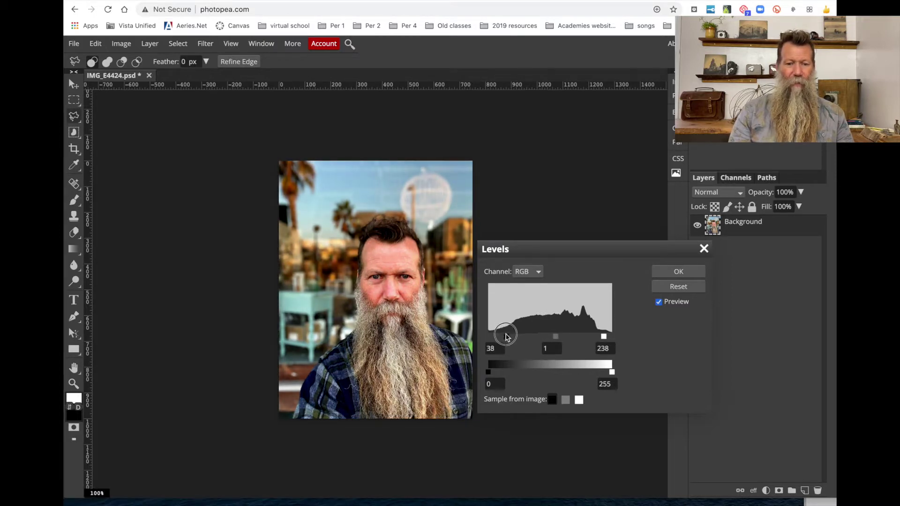
pyautogui.moveTo(555, 337)
pyautogui.mouseDown()
pyautogui.moveTo(540, 337)
pyautogui.moveTo(552, 338)
pyautogui.mouseUp()
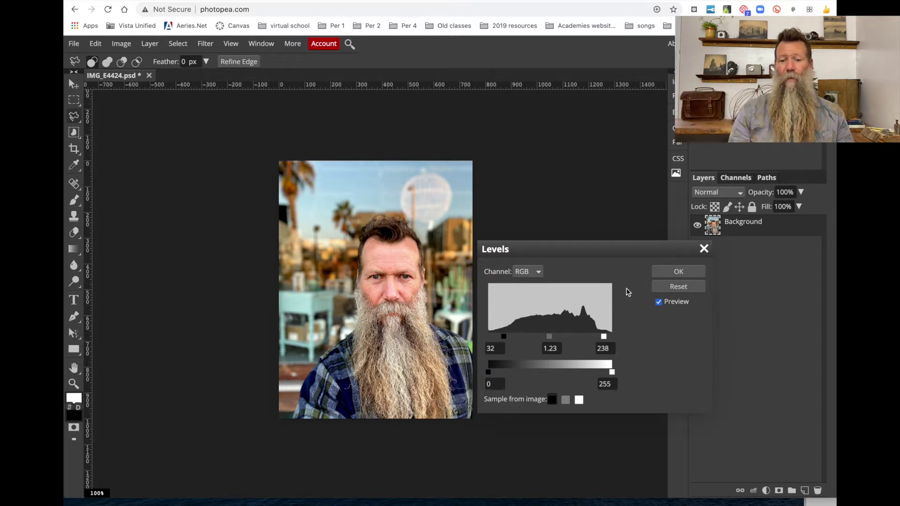
pyautogui.click(678, 272)
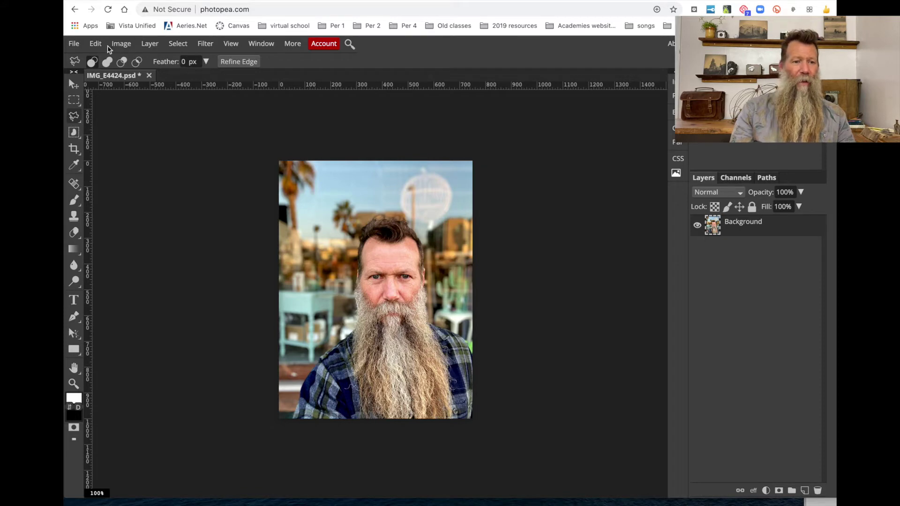
# - Apply a second direct Levels adjustment to the portrait, with input black 12, midtones 0.71 and white 248
pyautogui.click(121, 44)
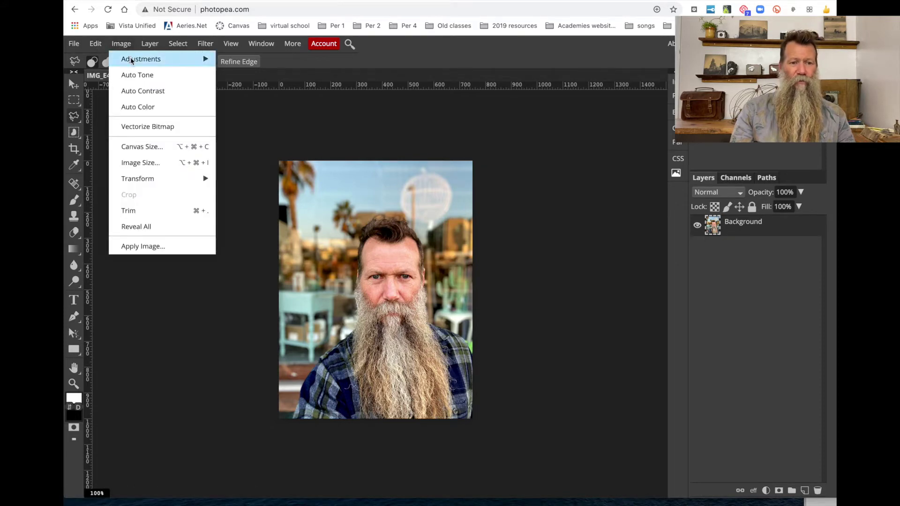
pyautogui.moveTo(134, 60)
pyautogui.click(239, 75)
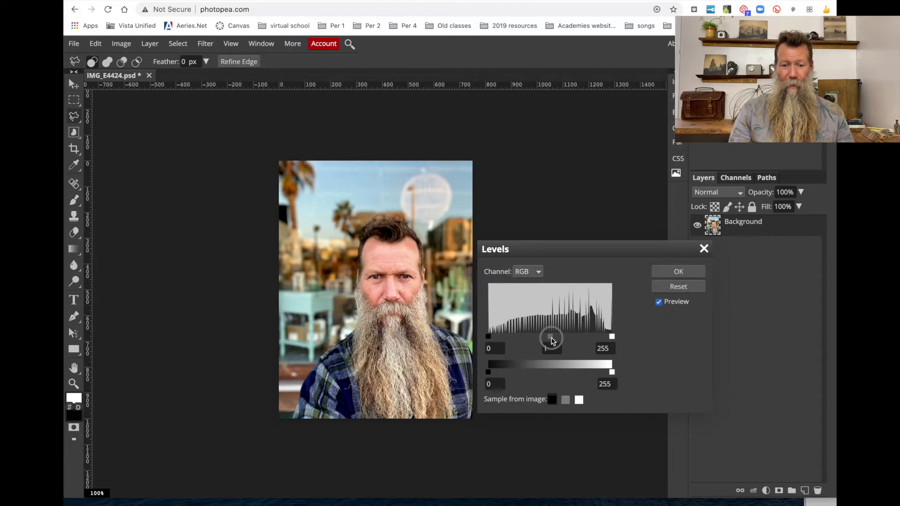
pyautogui.moveTo(552, 341)
pyautogui.mouseDown()
pyautogui.moveTo(539, 341)
pyautogui.moveTo(562, 341)
pyautogui.mouseUp()
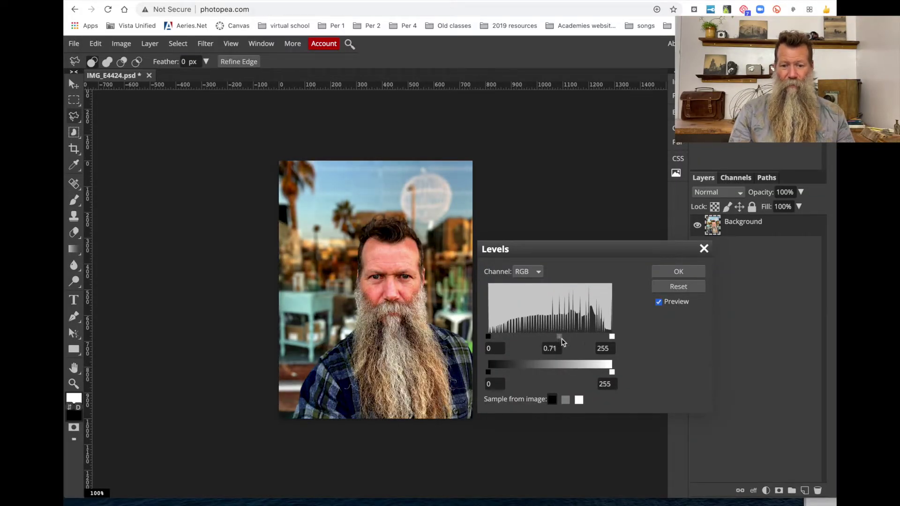
pyautogui.moveTo(614, 339); pyautogui.dragTo(609, 340)
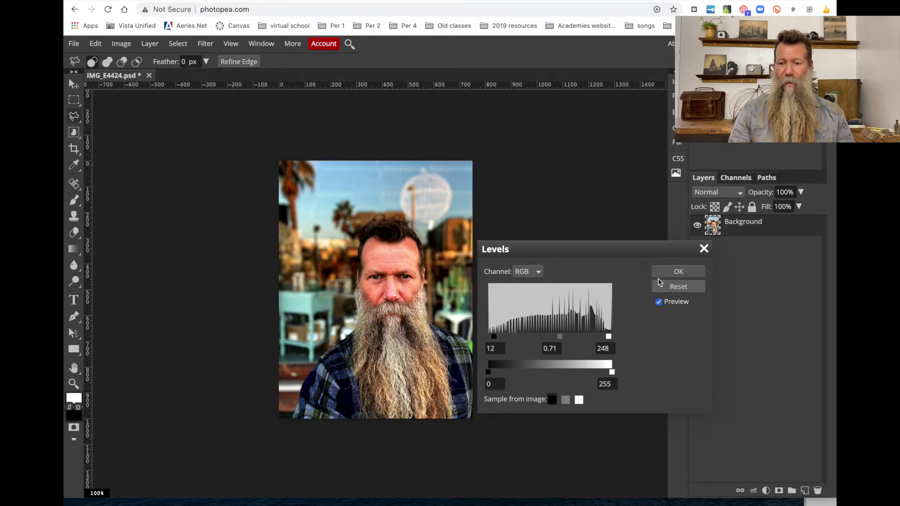
pyautogui.click(671, 271)
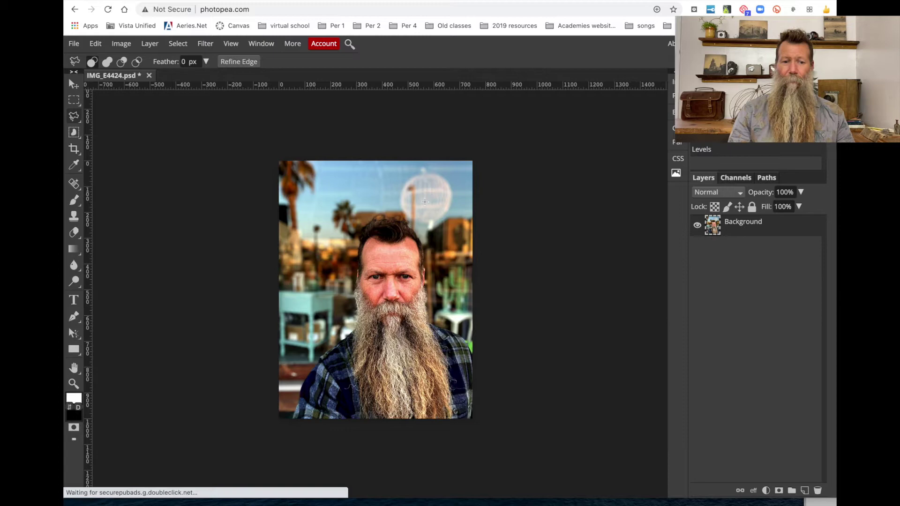
# - Apply a third direct Levels adjustment, brightening the midtones to about 1.38 and raising the black input point slightly
pyautogui.click(96, 45)
pyautogui.click(121, 43)
pyautogui.moveTo(125, 58)
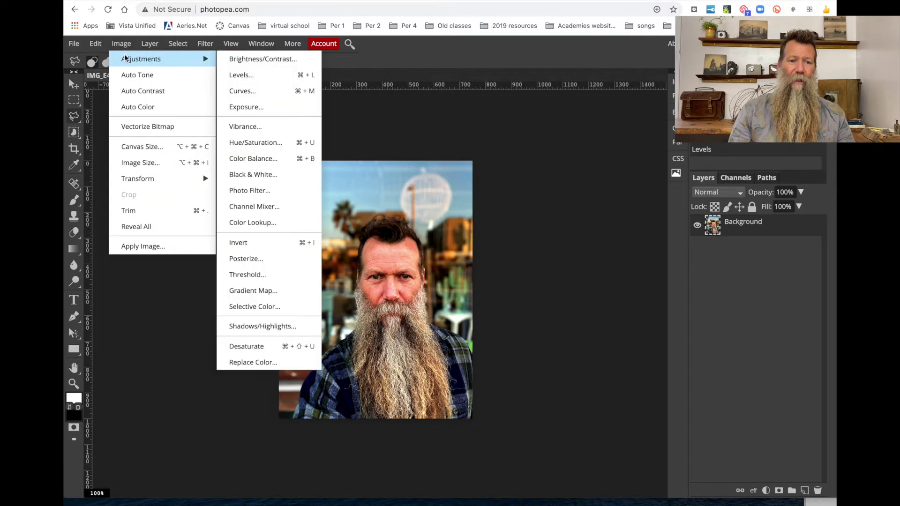
pyautogui.click(242, 75)
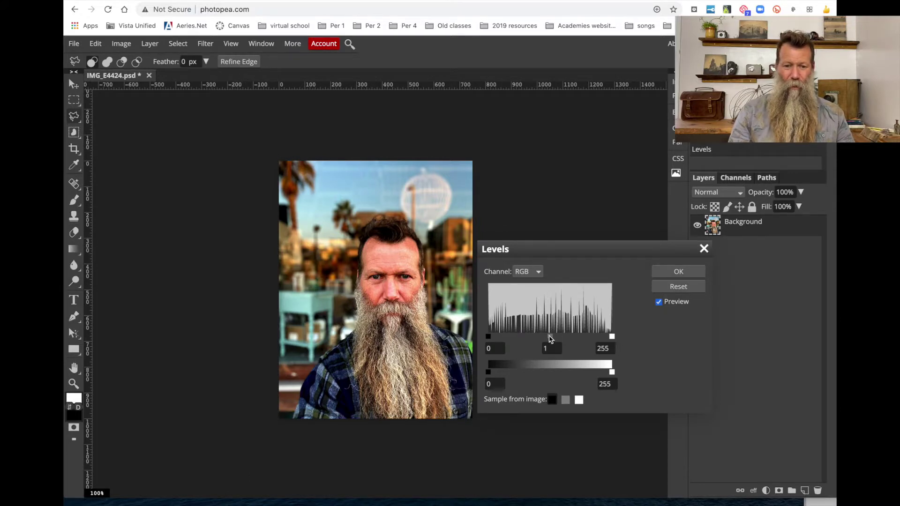
pyautogui.moveTo(554, 338)
pyautogui.mouseDown()
pyautogui.moveTo(535, 338)
pyautogui.moveTo(543, 337)
pyautogui.mouseUp()
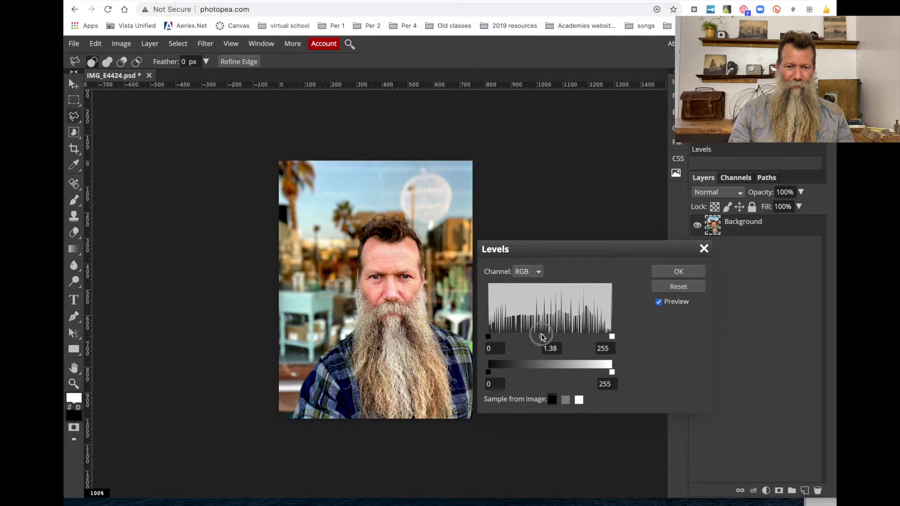
pyautogui.moveTo(491, 337); pyautogui.dragTo(500, 339)
pyautogui.click(677, 273)
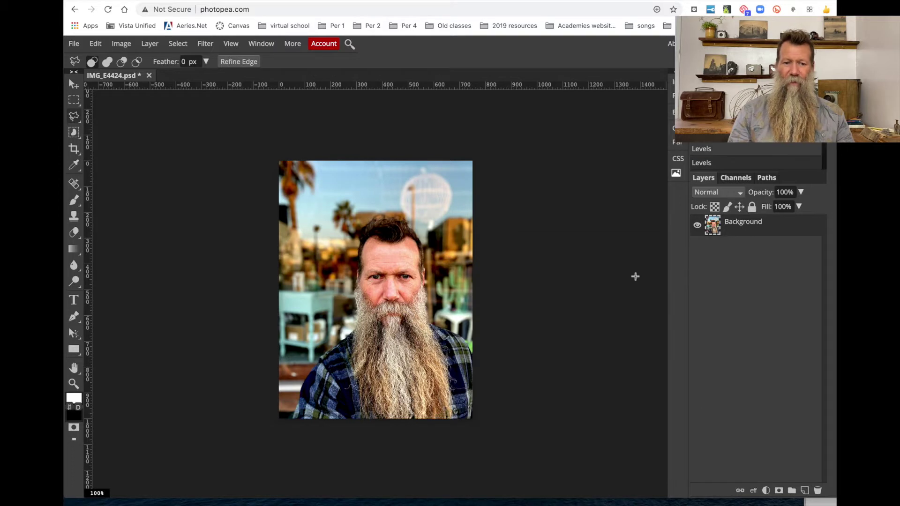
# - Check the Levels histogram of the edited portrait once more and save the document as a PSD
pyautogui.click(118, 46)
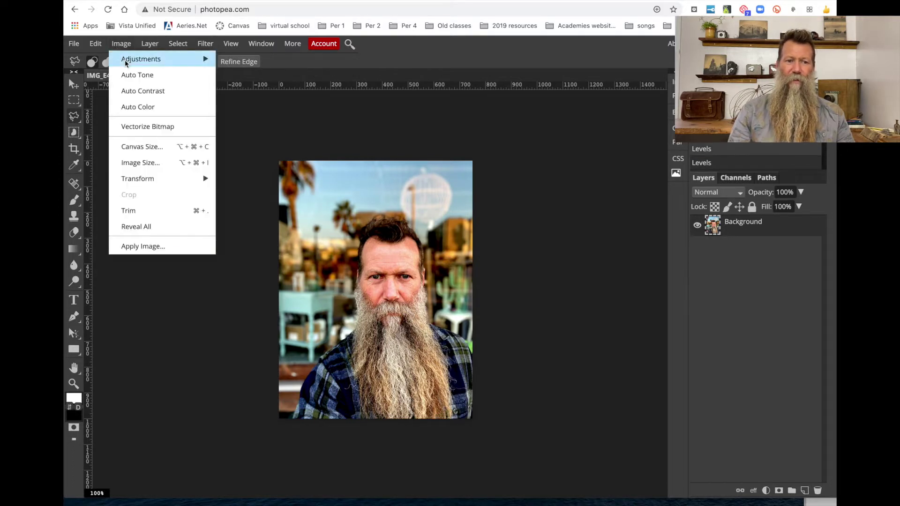
pyautogui.moveTo(131, 59)
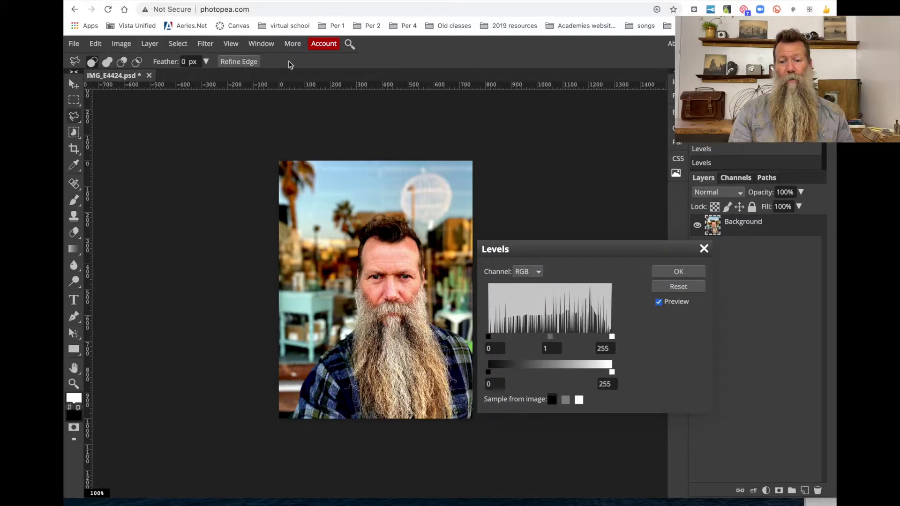
pyautogui.click(694, 275)
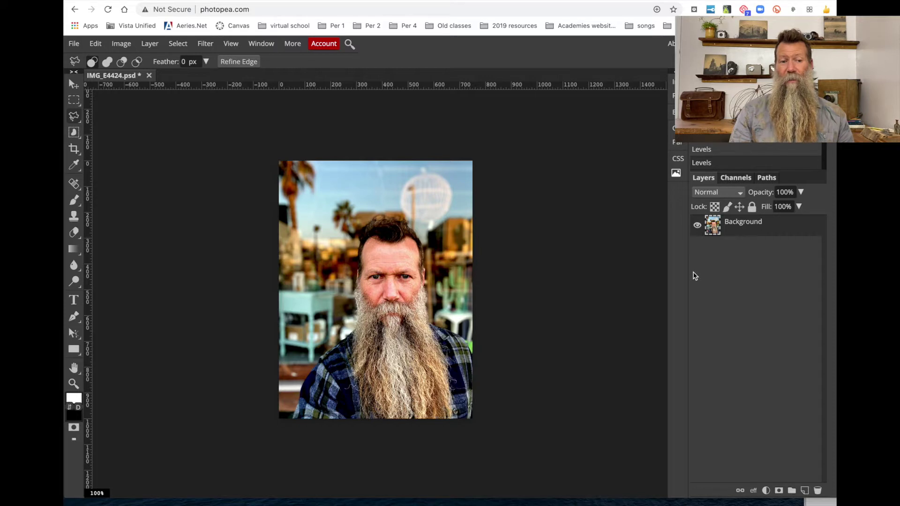
pyautogui.hotkey('ctrl', 's')
# - On the unedited copy of IMG_E4424, add a Levels adjustment layer with input black 60 and a lowered white input point
pyautogui.click(187, 78)
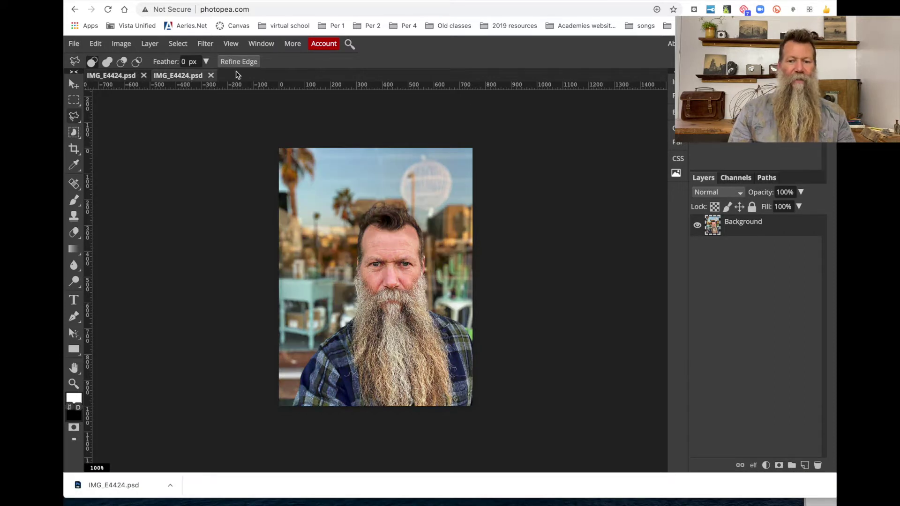
pyautogui.click(767, 466)
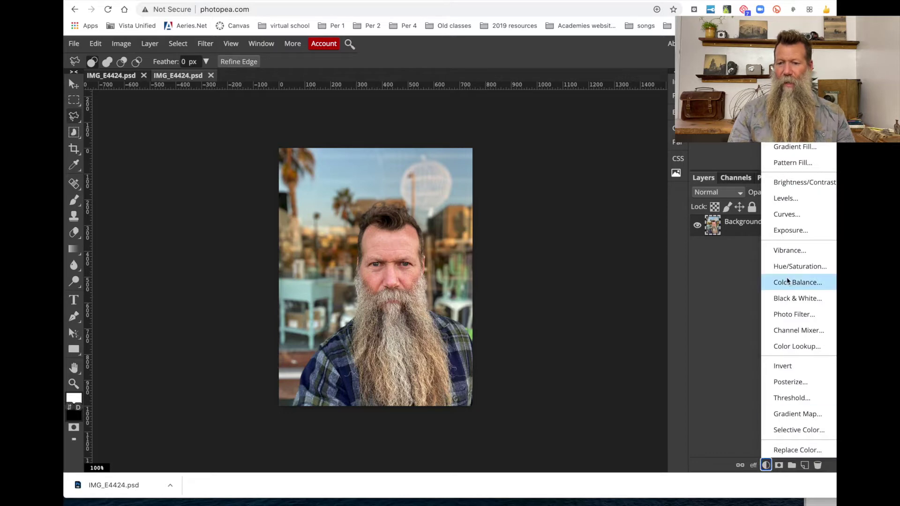
pyautogui.click(784, 199)
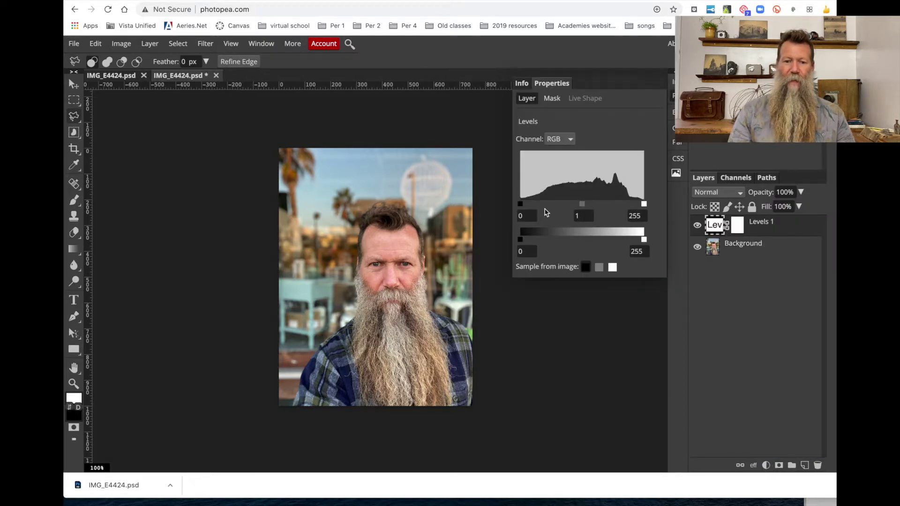
pyautogui.click(522, 205)
pyautogui.moveTo(522, 205); pyautogui.dragTo(549, 205)
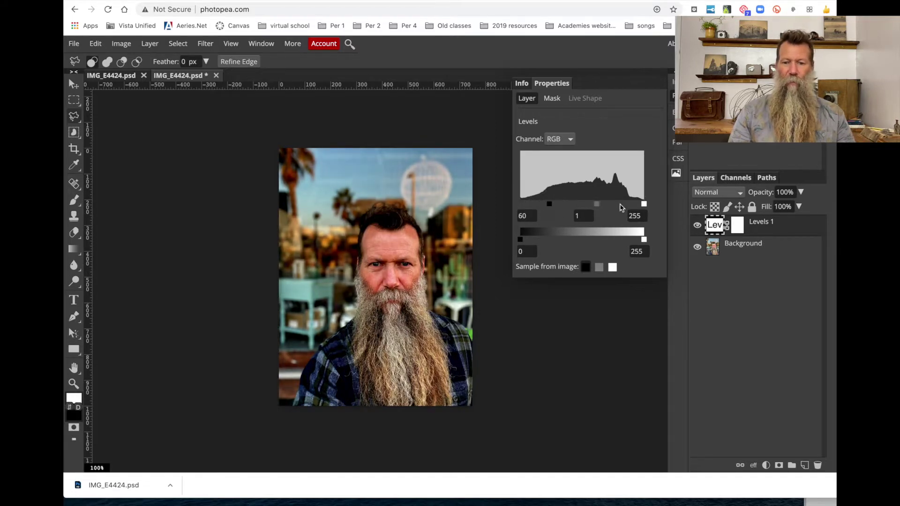
pyautogui.moveTo(645, 204); pyautogui.dragTo(585, 205)
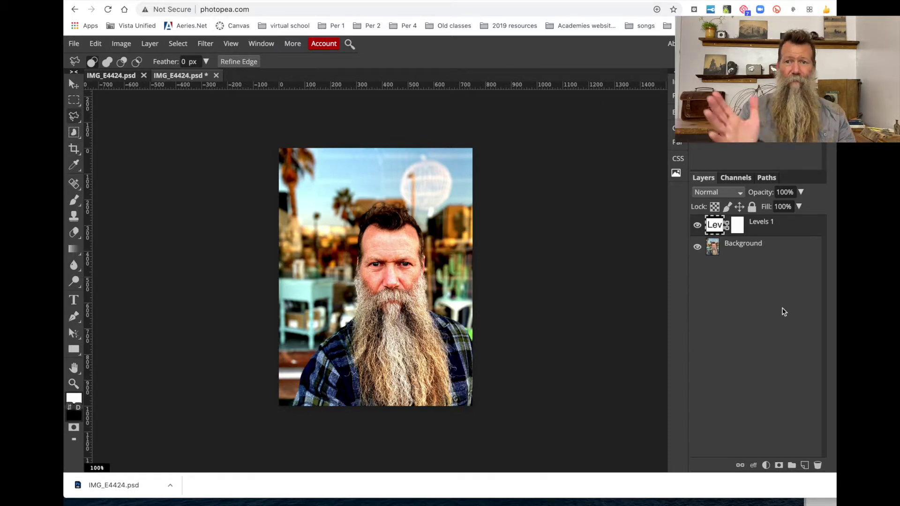
# - Save the copy with the Levels adjustment layer as a PSD and close that document
pyautogui.click(75, 44)
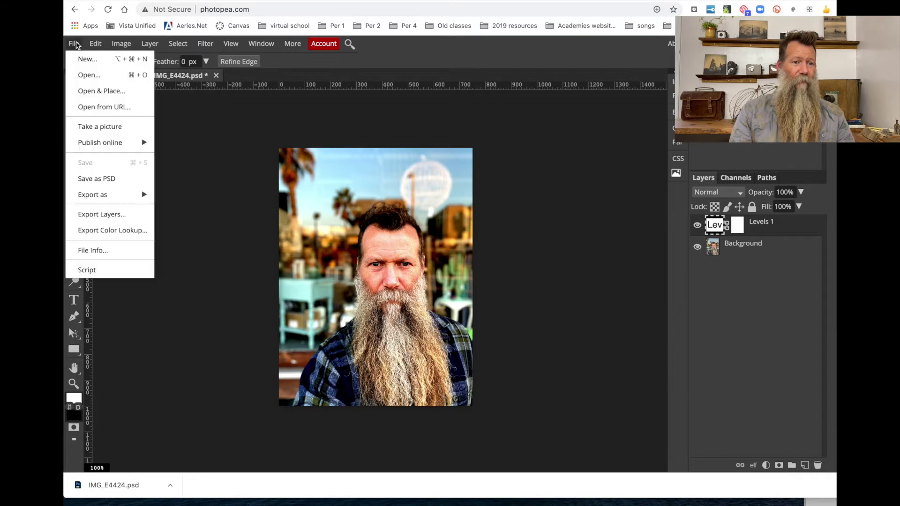
pyautogui.click(89, 179)
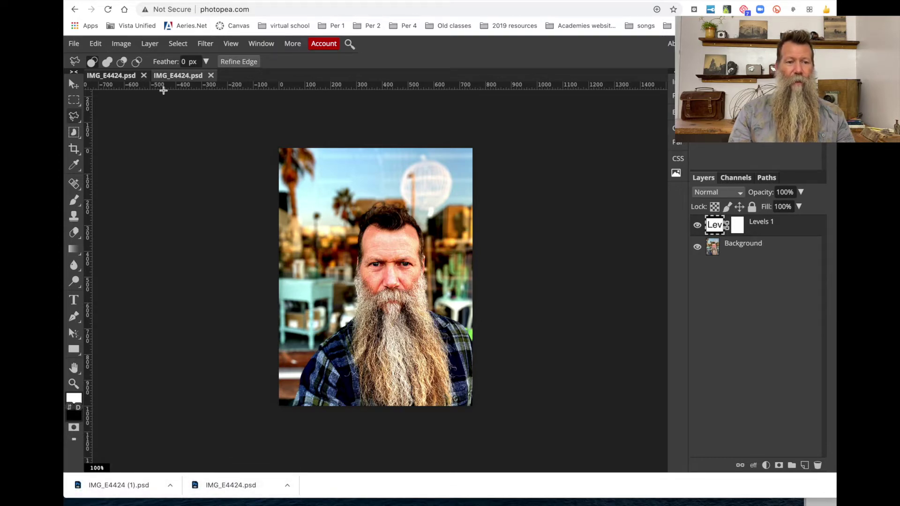
pyautogui.click(210, 75)
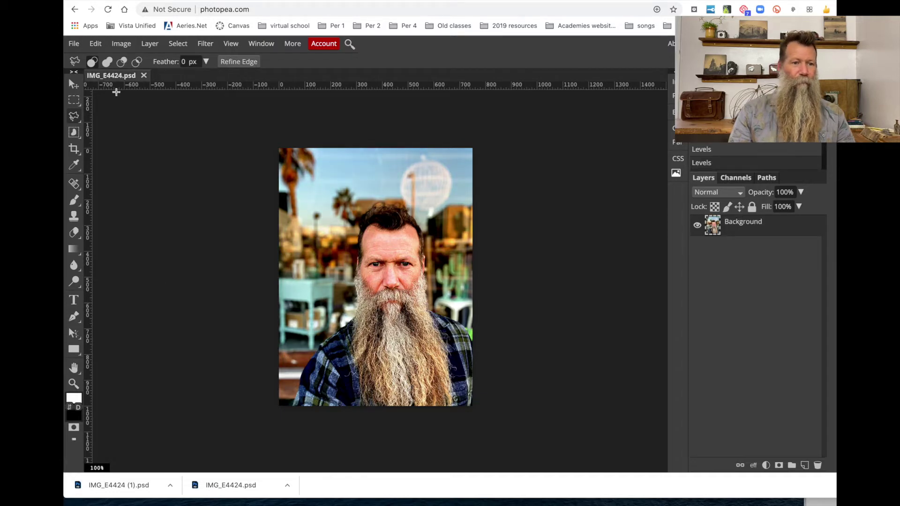
# - Open the saved IMG_E4424 (1).psd from the Downloads folder
pyautogui.click(74, 44)
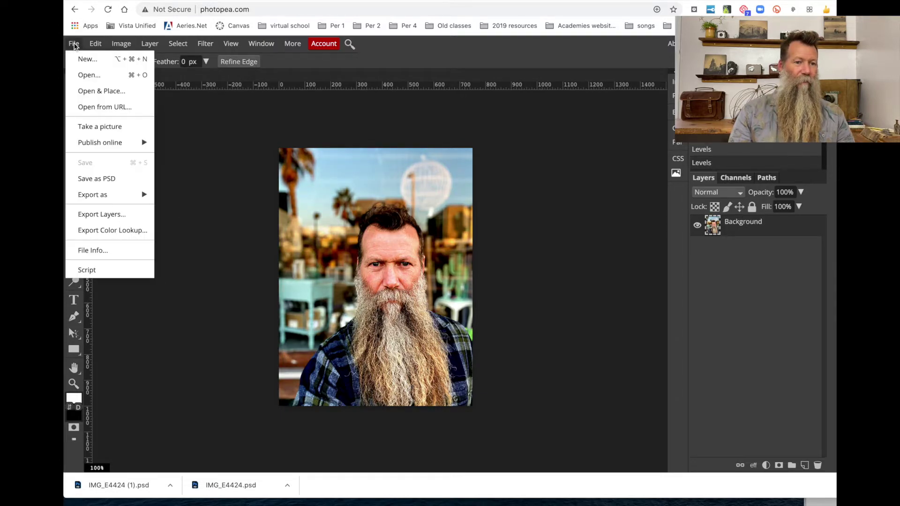
pyautogui.click(84, 76)
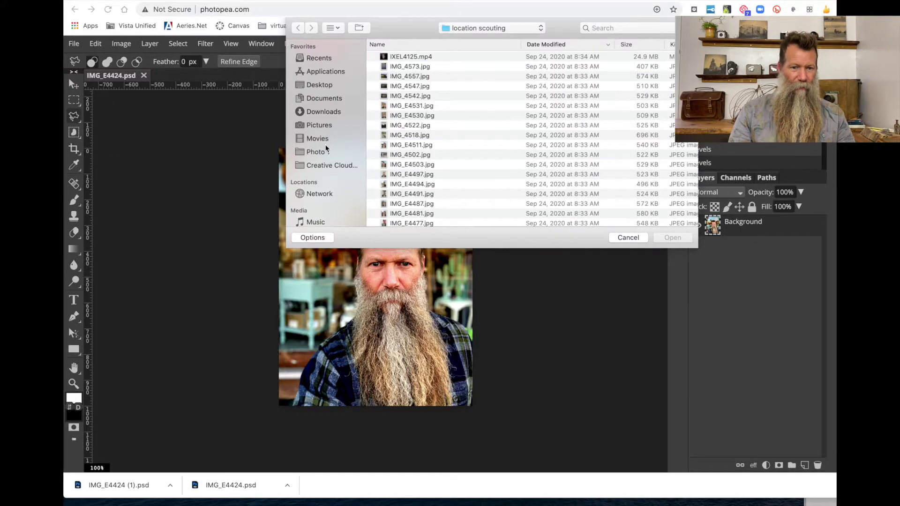
pyautogui.click(325, 112)
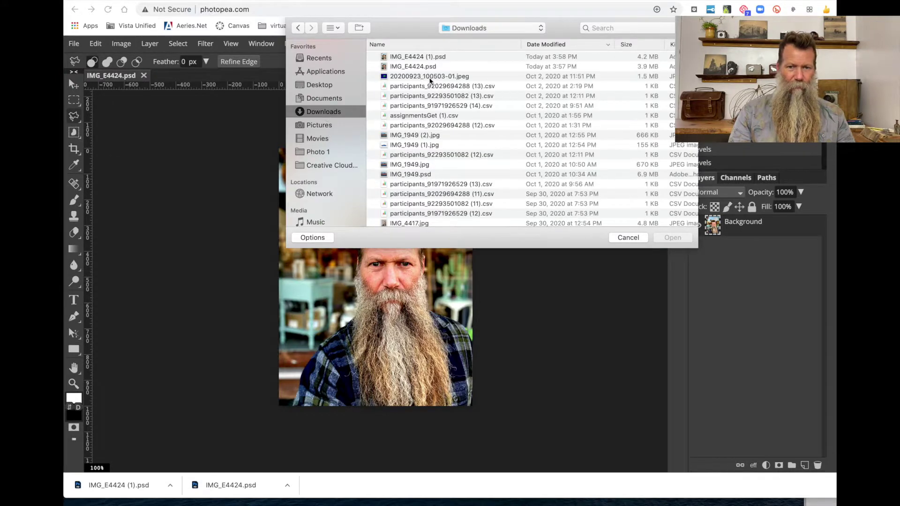
pyautogui.doubleClick(421, 57)
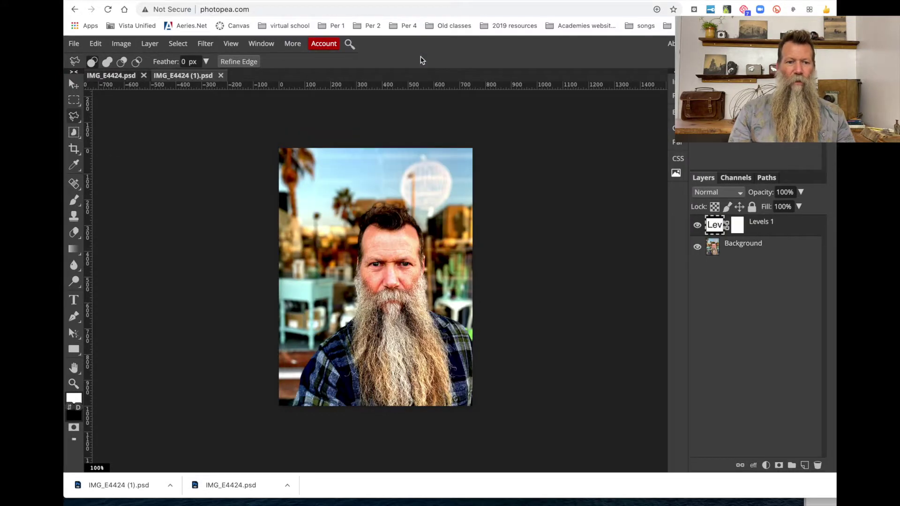
# - Compare both reopened PSDs, and set the Levels 1 adjustment layer in IMG_E4424 (1).psd to inputs 33, 0.88 and 236
pyautogui.click(117, 78)
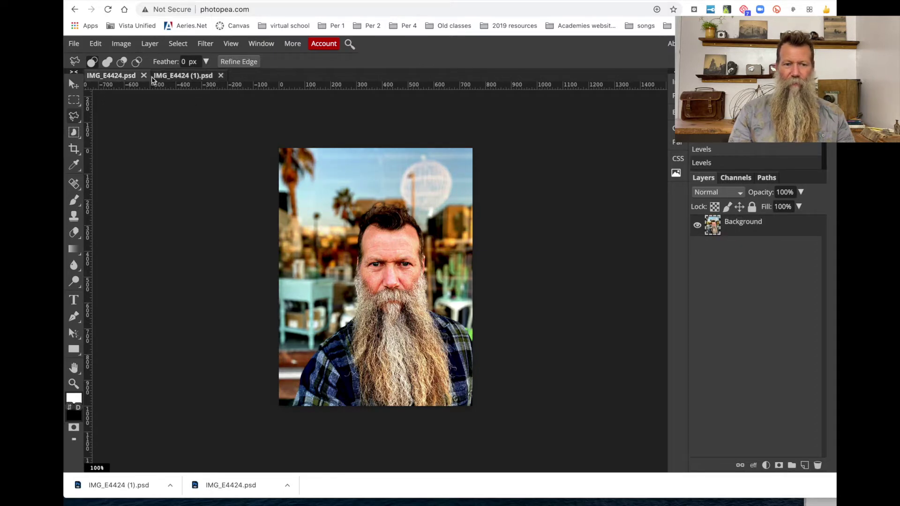
pyautogui.click(184, 76)
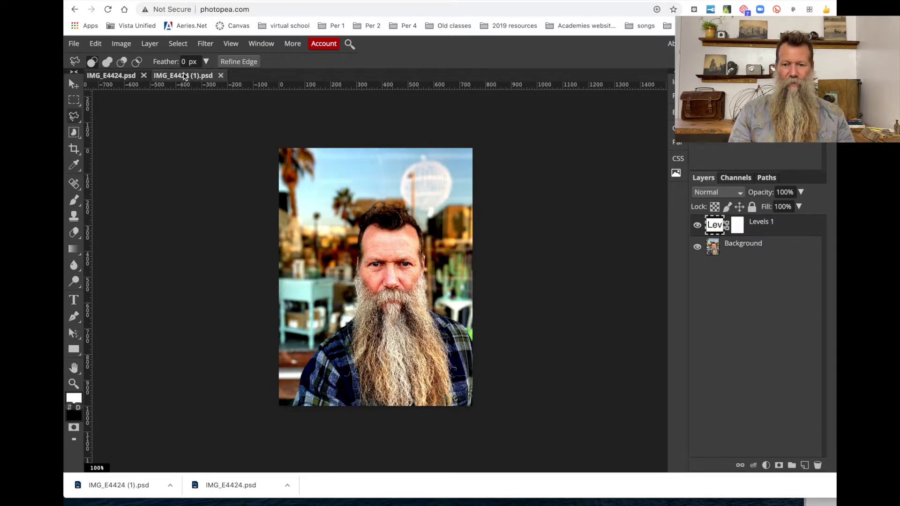
pyautogui.doubleClick(716, 230)
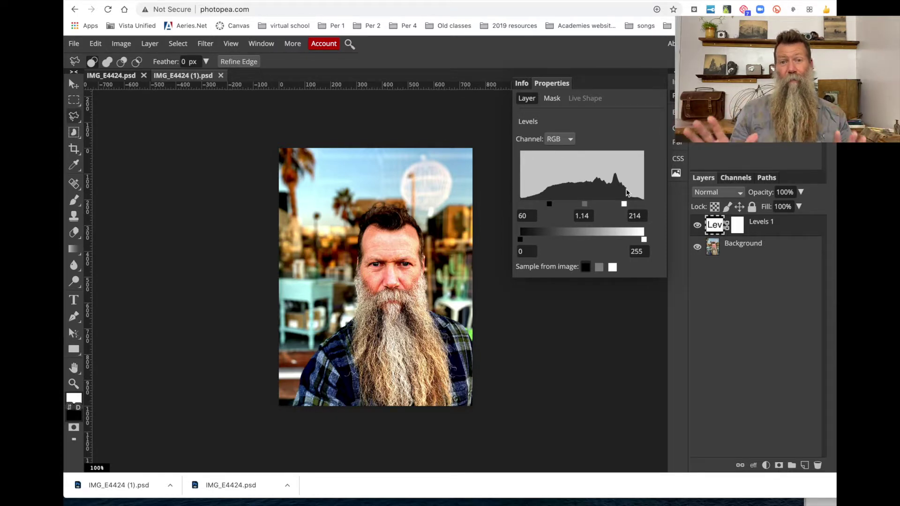
pyautogui.moveTo(549, 204); pyautogui.dragTo(636, 207)
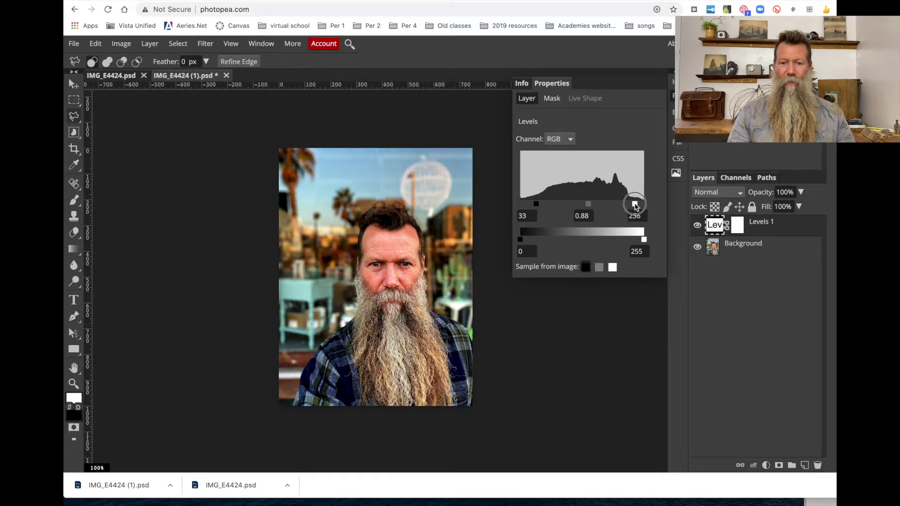
pyautogui.moveTo(636, 207); pyautogui.dragTo(636, 206)
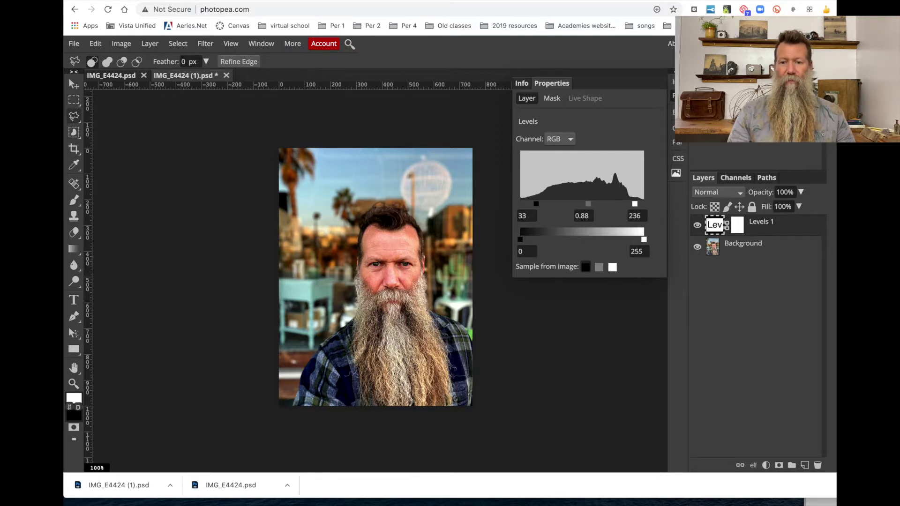
# - Close the Levels settings and reopen them from the Levels 1 adjustment layer
pyautogui.click(678, 71)
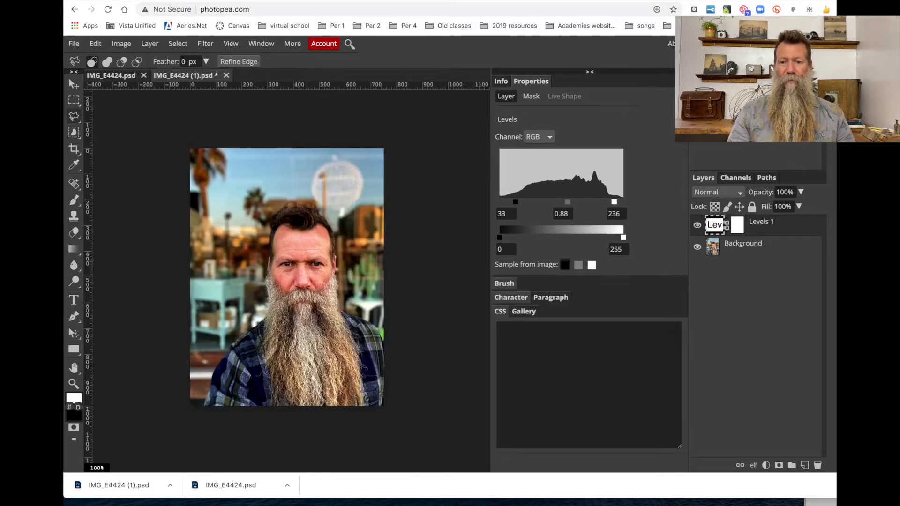
pyautogui.click(599, 73)
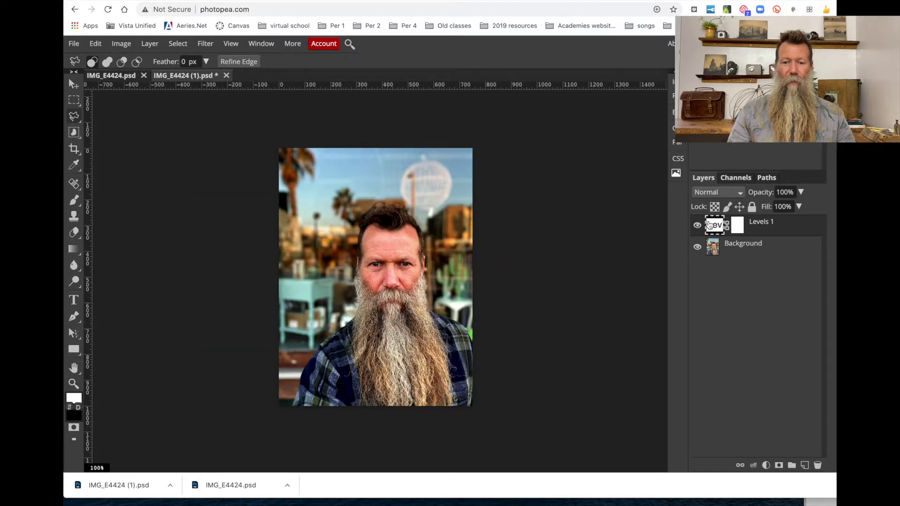
pyautogui.doubleClick(715, 225)
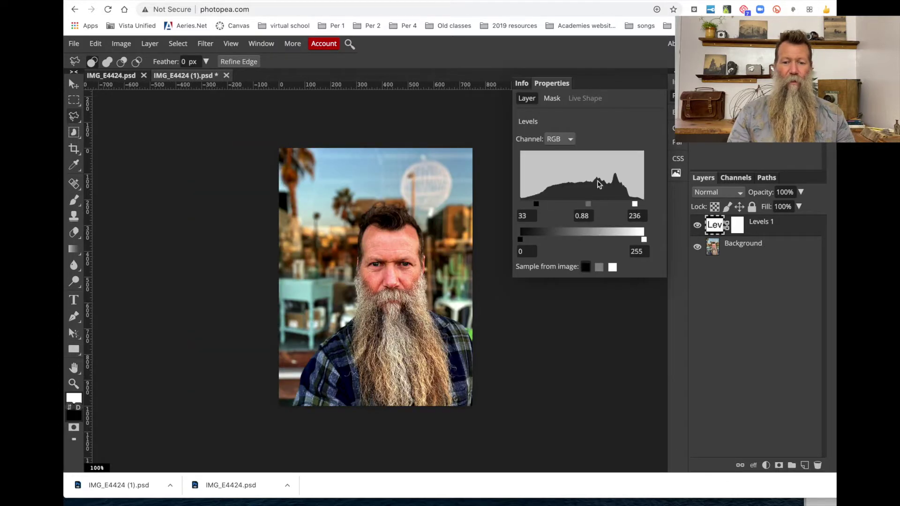
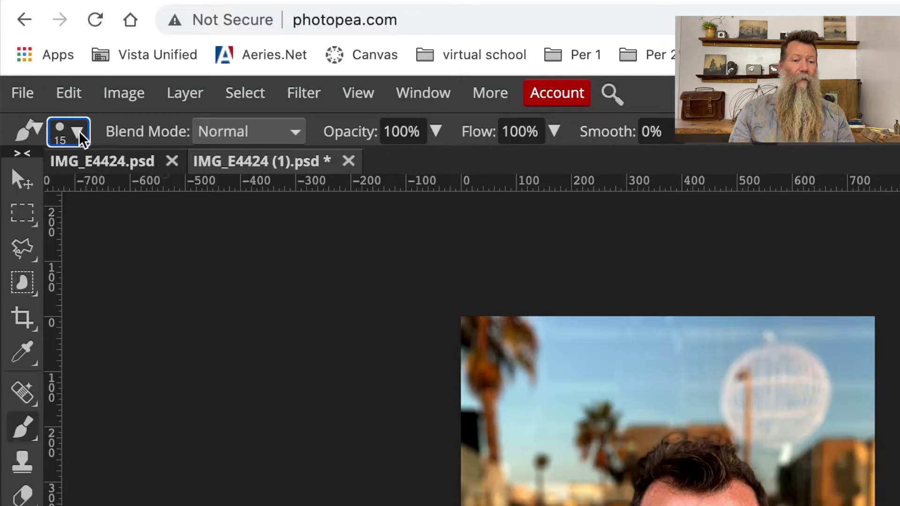
# - Soften the 15 px brush by lowering its hardness to 16%
pyautogui.click(101, 64)
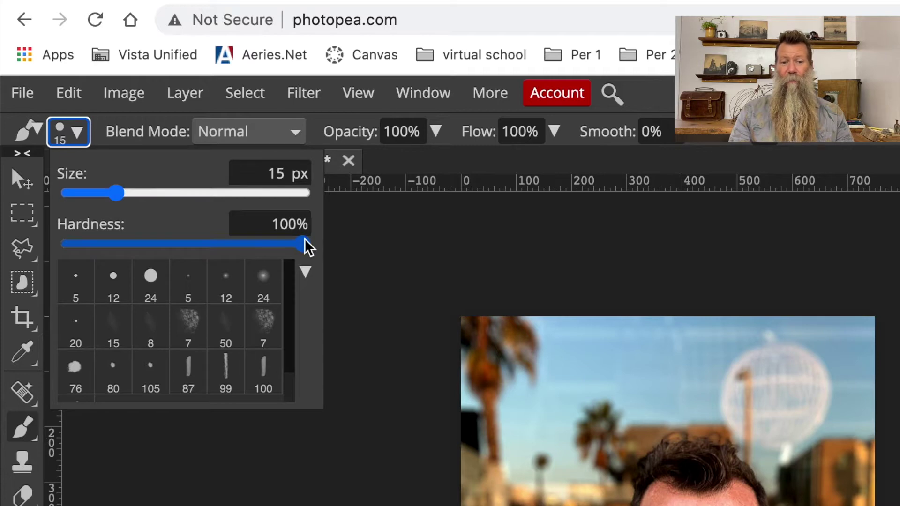
pyautogui.moveTo(306, 244); pyautogui.dragTo(107, 237)
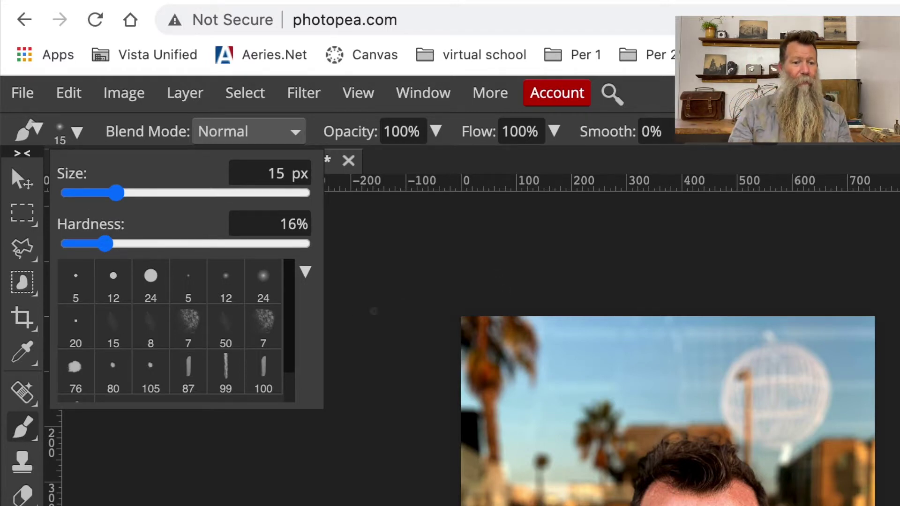
pyautogui.click(77, 134)
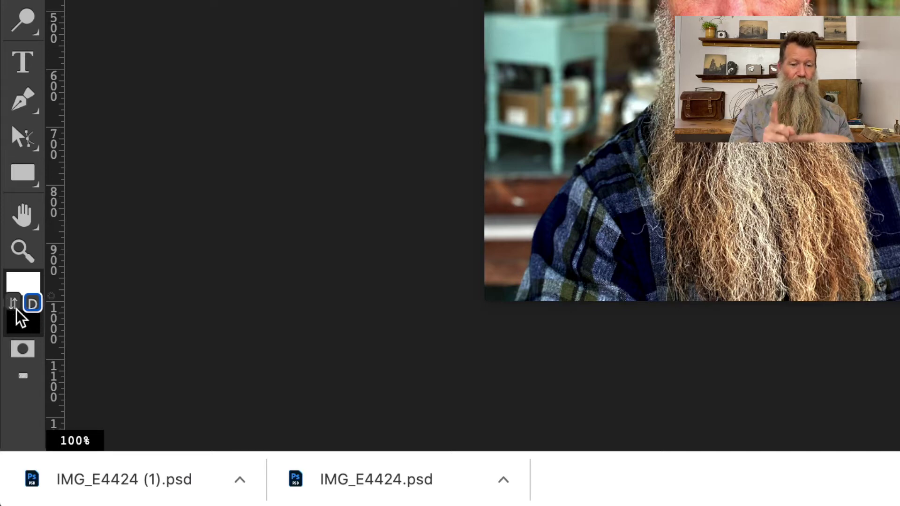
# - Swap the foreground and background colours so that black is the foreground colour for painting on the Levels 1 mask
pyautogui.press('x')
pyautogui.press('x')
pyautogui.press('x')
pyautogui.press('x')
pyautogui.press('x')
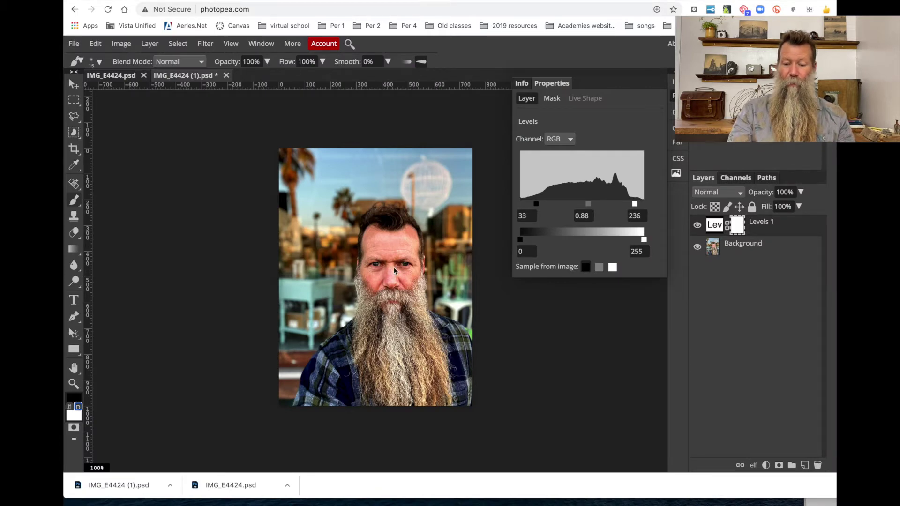
# - Enlarge the brush to 150 px for masking the man's face and body
pyautogui.hotkey('ctrl', '+')
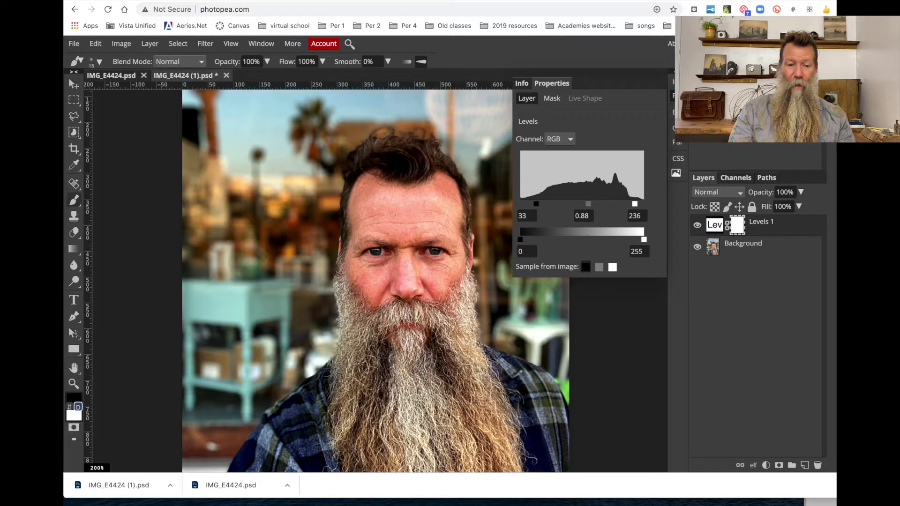
pyautogui.press(']')
pyautogui.press(']')
pyautogui.press(']')
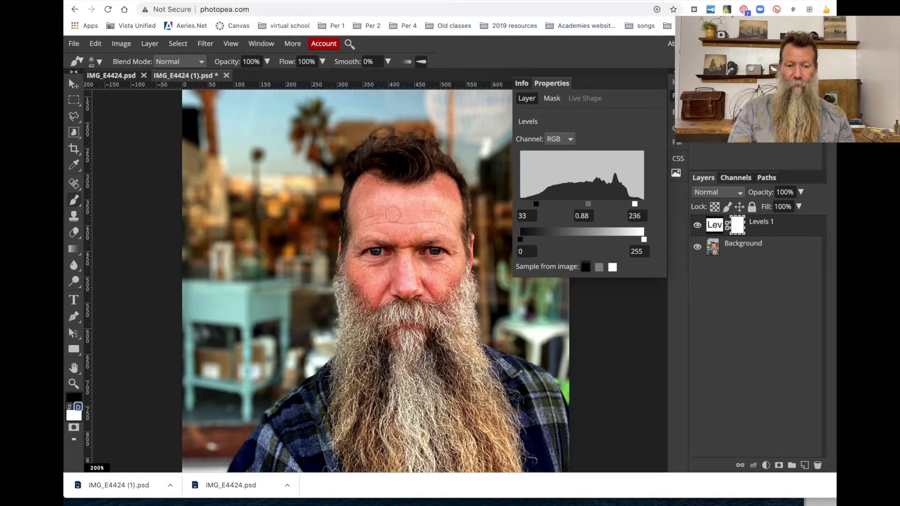
pyautogui.press(']')
pyautogui.press(']')
pyautogui.press(']')
pyautogui.press(']')
pyautogui.press(']')
pyautogui.press(']')
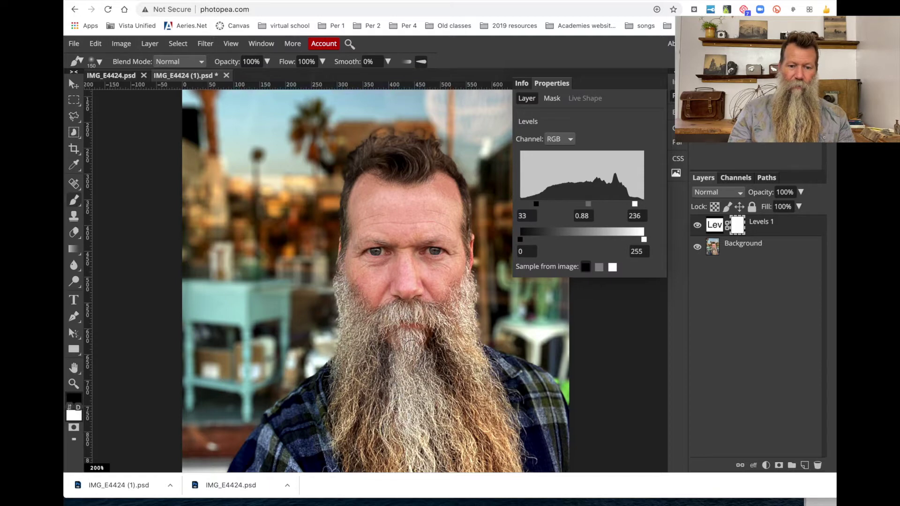
# - Paint black over the man's face, beard and shirt on the Levels 1 mask to exclude him from the adjustment
pyautogui.moveTo(438, 393)
pyautogui.mouseDown()
pyautogui.moveTo(435, 312)
pyautogui.moveTo(390, 313)
pyautogui.mouseUp()
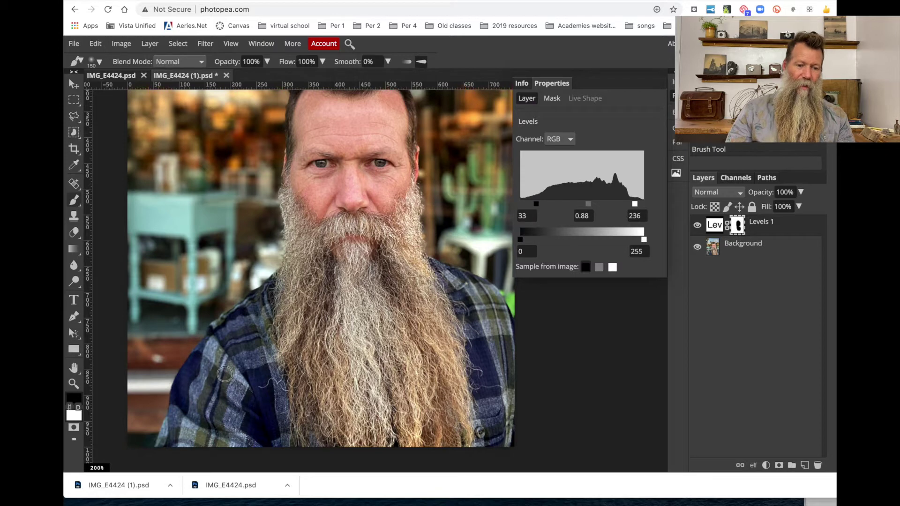
pyautogui.moveTo(148, 329)
pyautogui.mouseDown()
pyautogui.moveTo(169, 344)
pyautogui.moveTo(145, 366)
pyautogui.moveTo(157, 366)
pyautogui.moveTo(159, 315)
pyautogui.moveTo(149, 335)
pyautogui.moveTo(174, 319)
pyautogui.moveTo(171, 331)
pyautogui.moveTo(178, 317)
pyautogui.moveTo(165, 327)
pyautogui.mouseUp()
pyautogui.press('x')
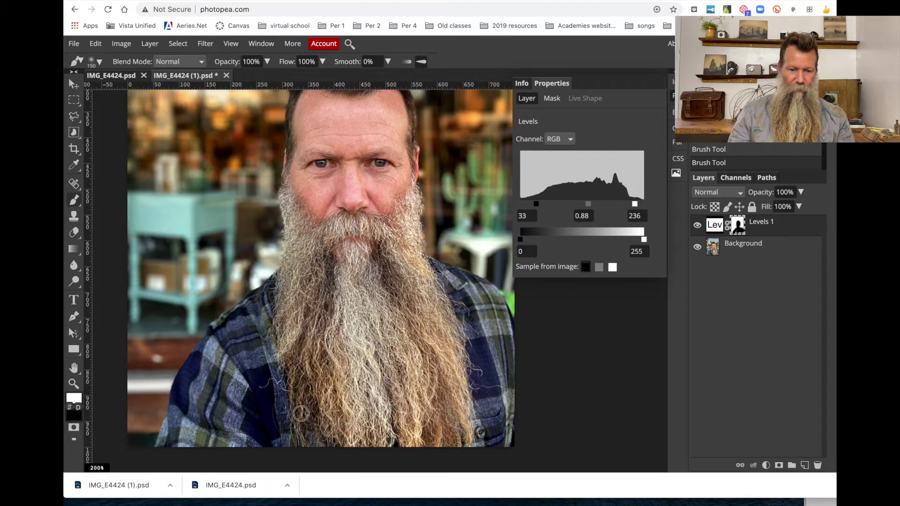
pyautogui.press('x')
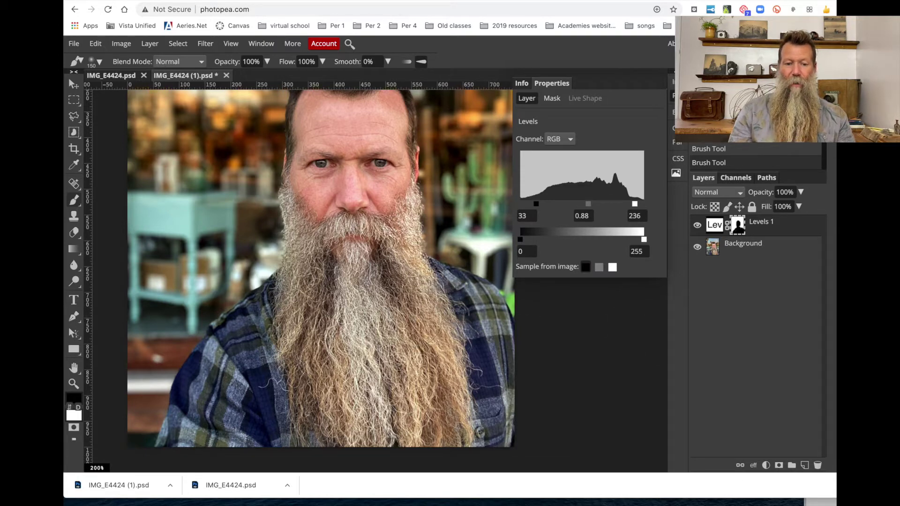
# - Toggle the visibility of the Levels 1 layer several times to compare the background with and without the adjustment
pyautogui.hotkey('ctrl', '-')
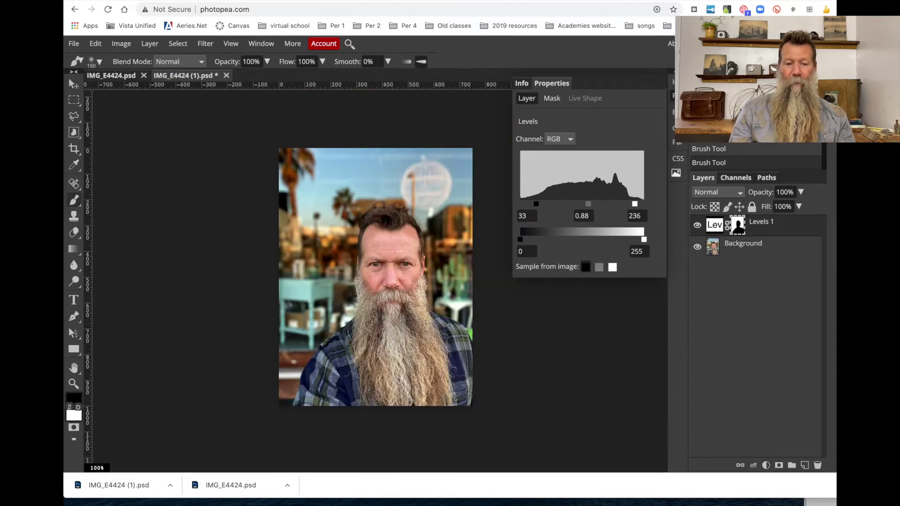
pyautogui.click(697, 226)
pyautogui.click(697, 226)
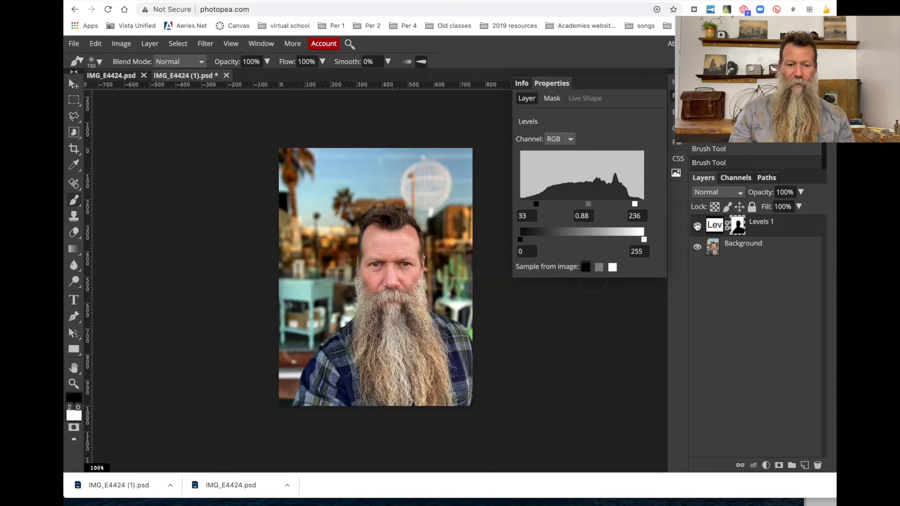
pyautogui.click(698, 226)
pyautogui.click(697, 226)
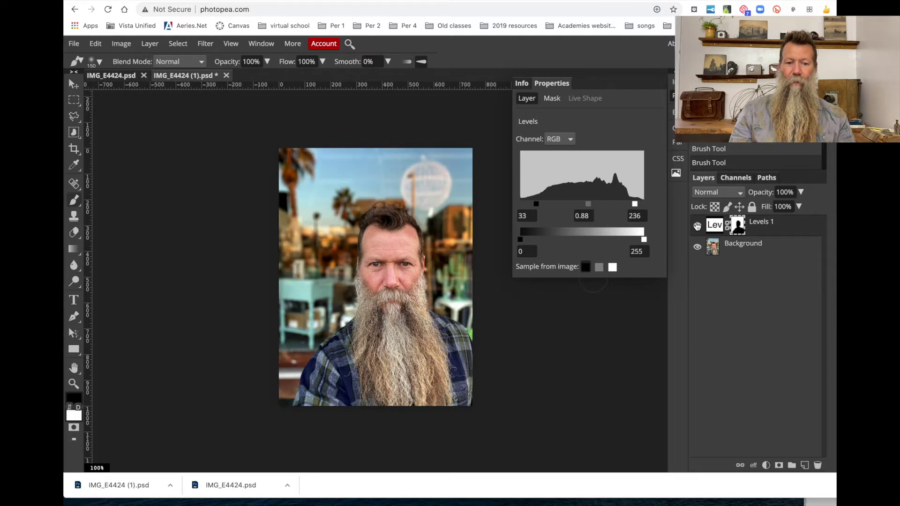
pyautogui.click(697, 226)
pyautogui.click(697, 227)
pyautogui.click(697, 227)
pyautogui.click(697, 226)
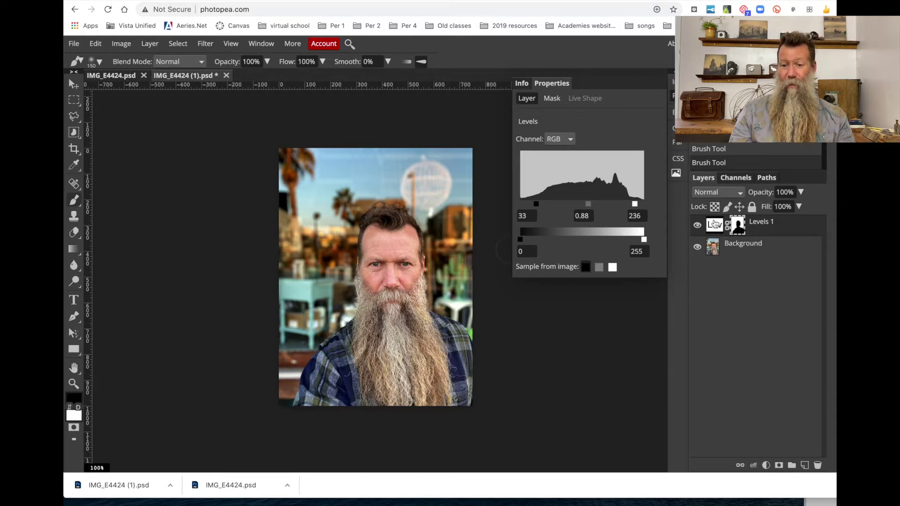
# - Set the Levels 1 inputs to 13, 0.78 and 225, and touch up its mask in black around the beard
pyautogui.click(715, 227)
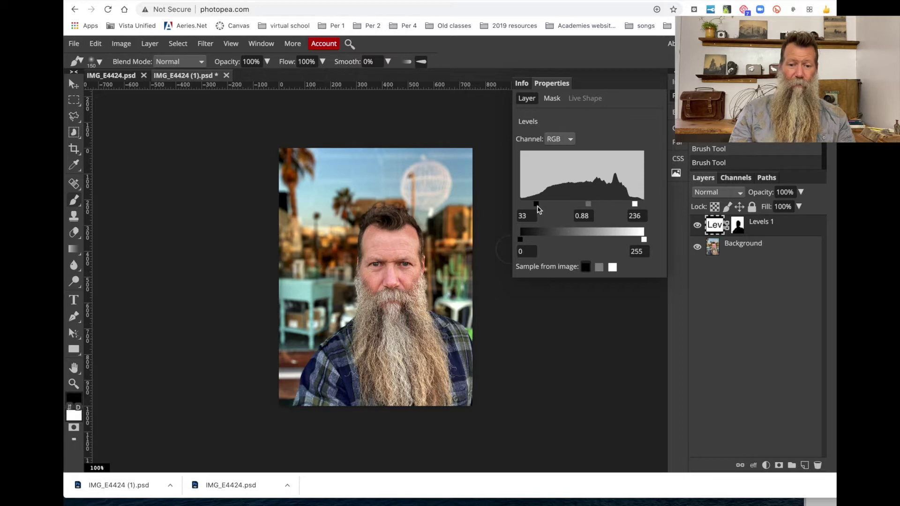
pyautogui.moveTo(538, 209)
pyautogui.mouseDown()
pyautogui.moveTo(520, 209)
pyautogui.moveTo(528, 208)
pyautogui.mouseUp()
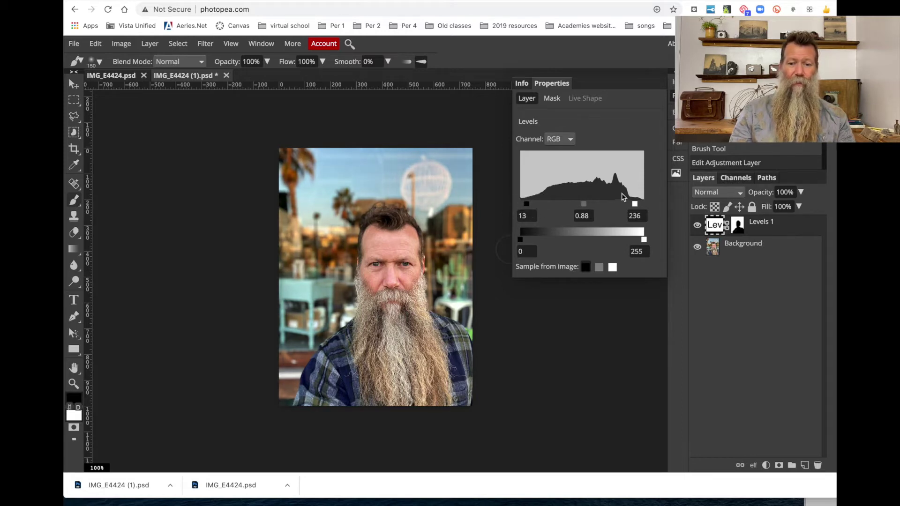
pyautogui.moveTo(634, 204); pyautogui.dragTo(584, 203)
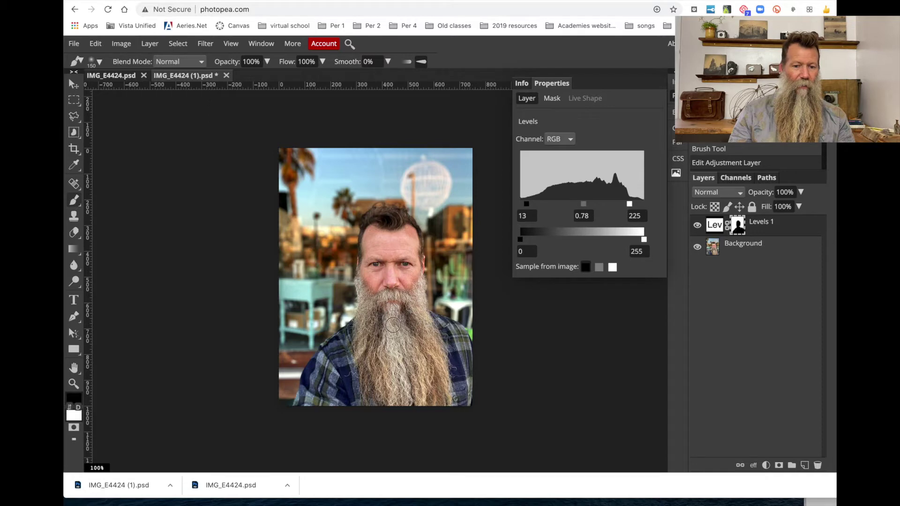
pyautogui.click(374, 308)
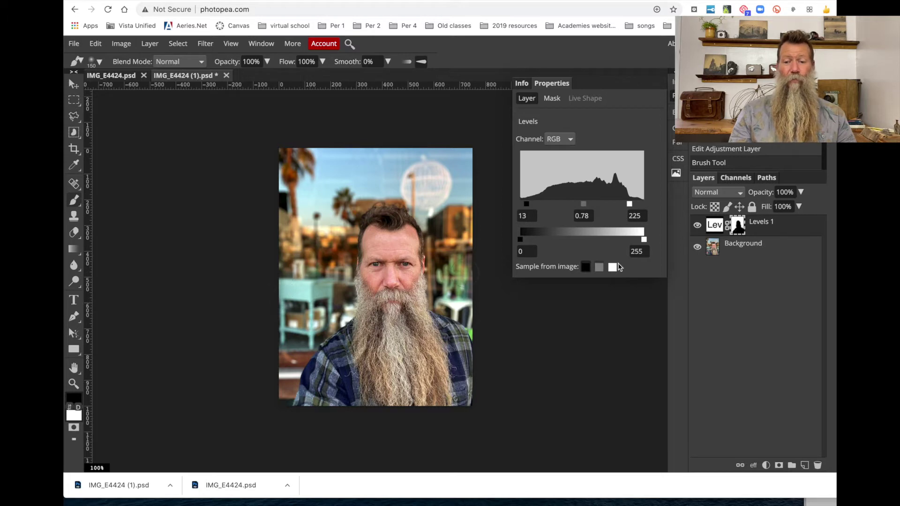
# - Add a Hue/Saturation adjustment layer above Levels 1 and set its Master saturation to -1
pyautogui.click(766, 466)
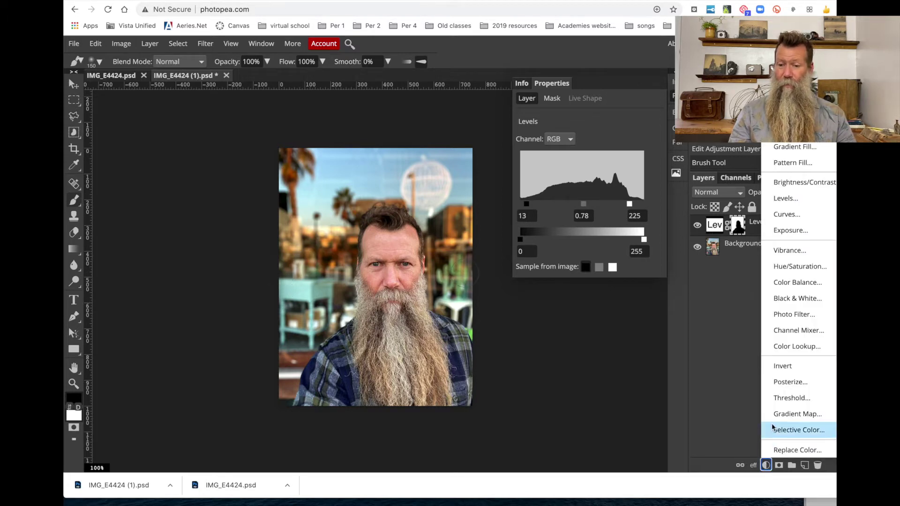
pyautogui.click(777, 266)
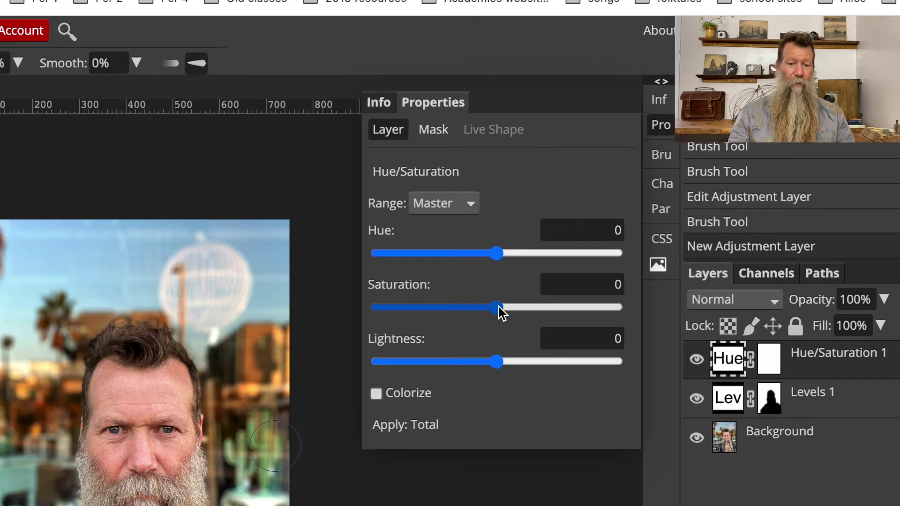
pyautogui.click(497, 311)
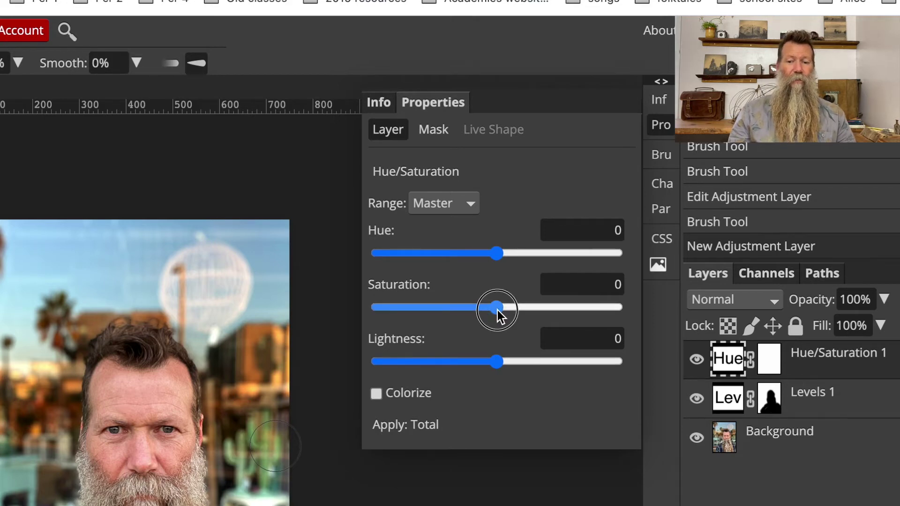
pyautogui.moveTo(497, 311)
pyautogui.mouseDown()
pyautogui.moveTo(565, 314)
pyautogui.moveTo(355, 317)
pyautogui.moveTo(495, 323)
pyautogui.mouseUp()
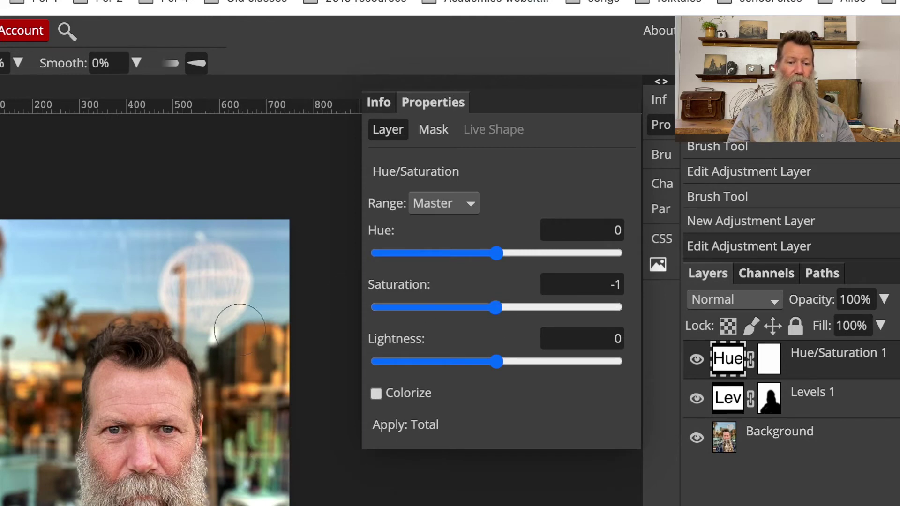
# - Shift the hue of the Cyan range to about 65 in the Hue/Saturation adjustment layer
pyautogui.click(453, 209)
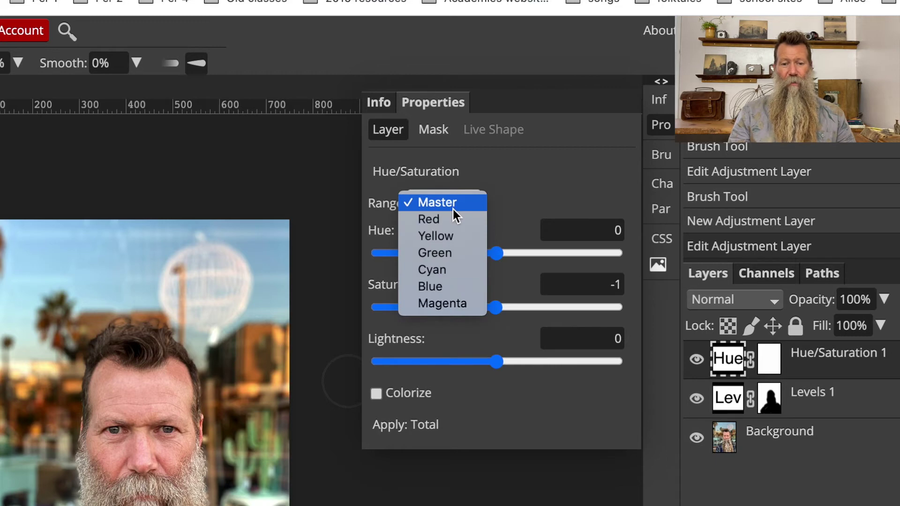
pyautogui.click(447, 269)
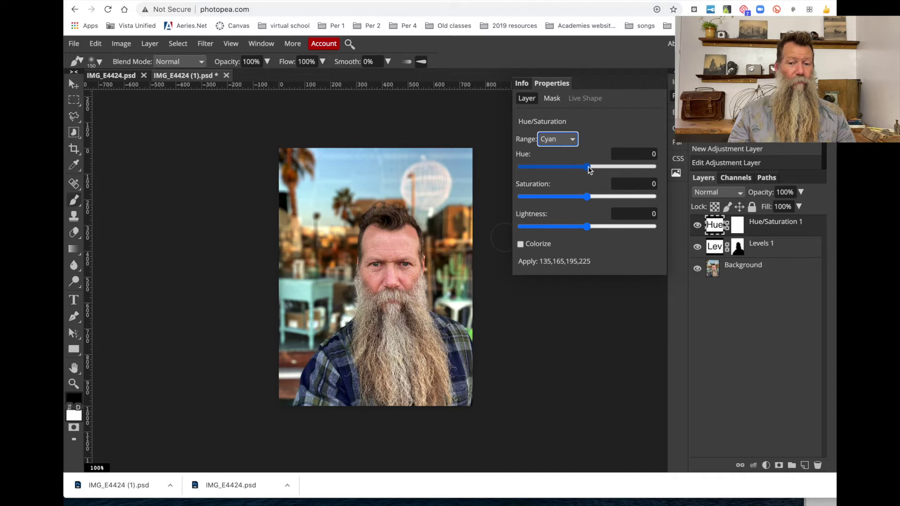
pyautogui.click(589, 168)
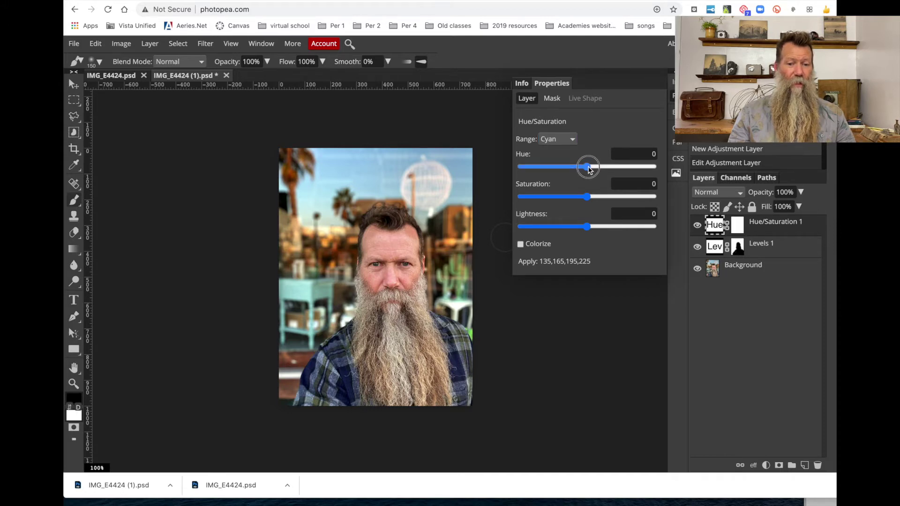
pyautogui.moveTo(589, 169); pyautogui.dragTo(613, 173)
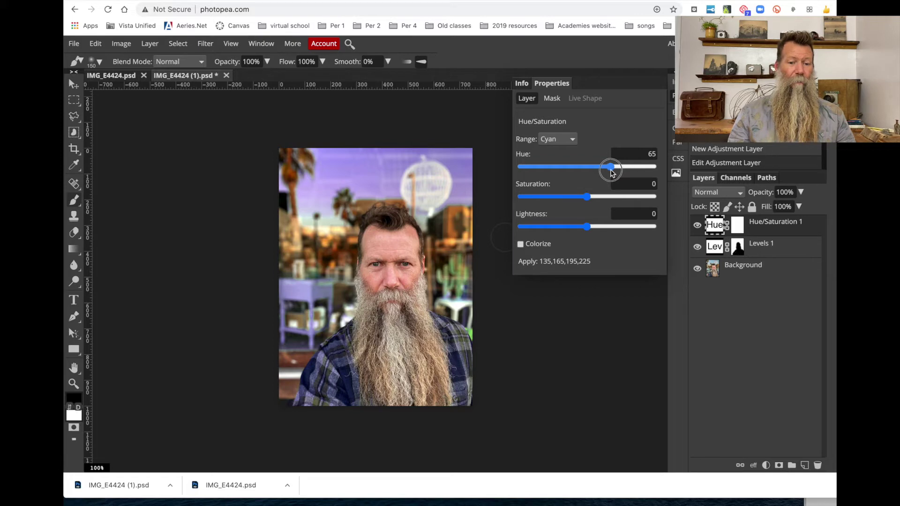
# - Set the Cyan hue to -115 in Hue/Saturation 1 and fill its layer mask with black after trying a white fill
pyautogui.moveTo(613, 172); pyautogui.dragTo(546, 182)
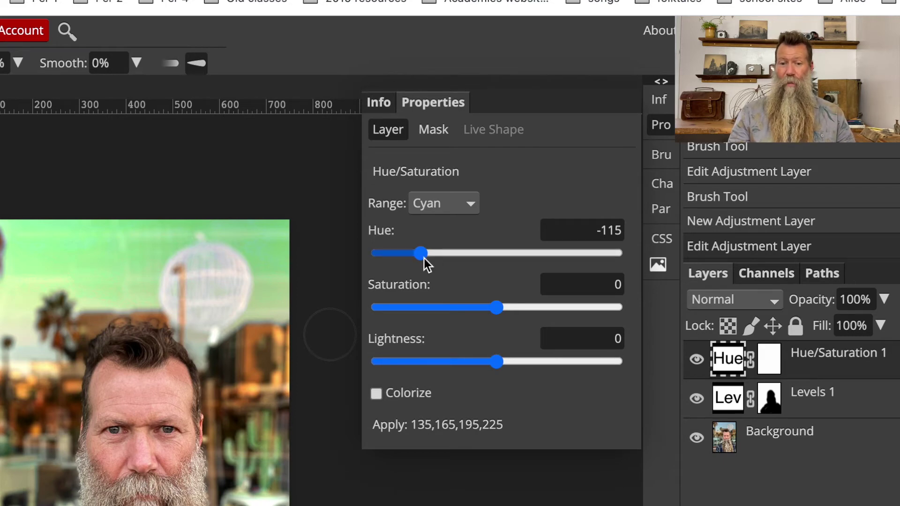
pyautogui.click(769, 366)
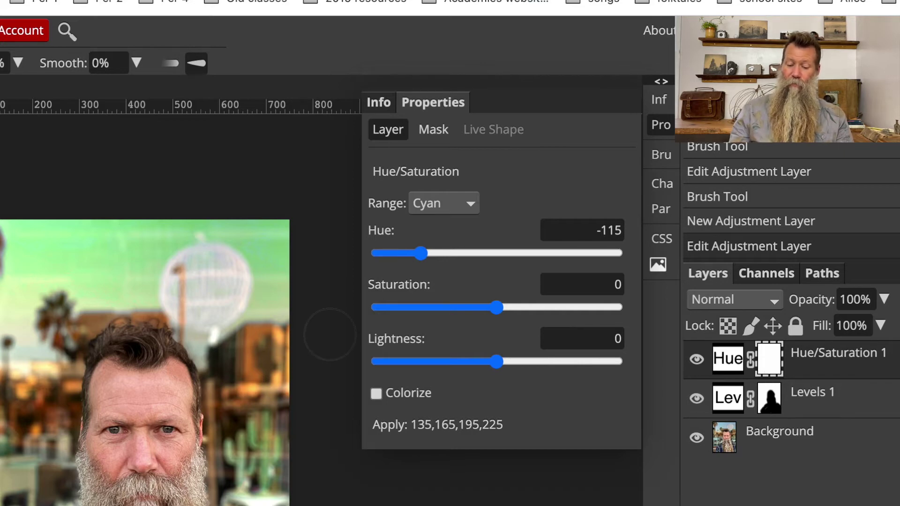
pyautogui.hotkey('alt', 'BackSpace')
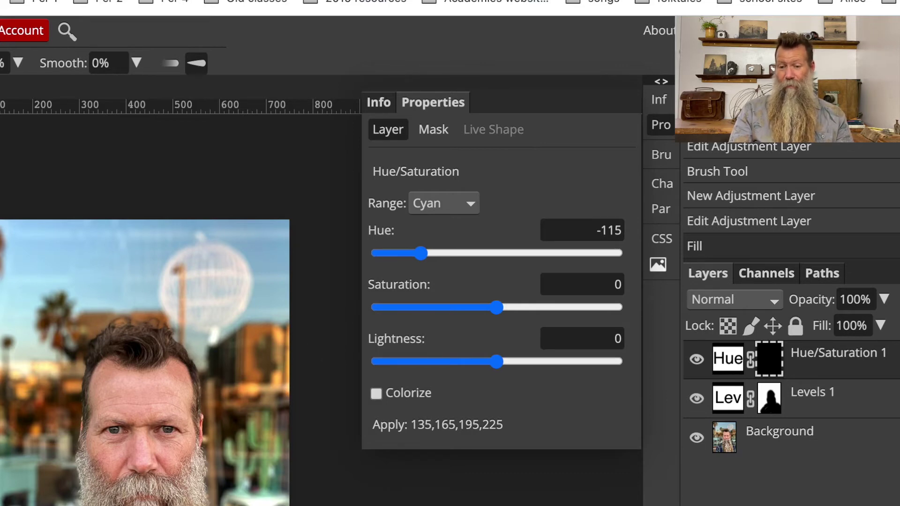
pyautogui.hotkey('ctrl', 'BackSpace')
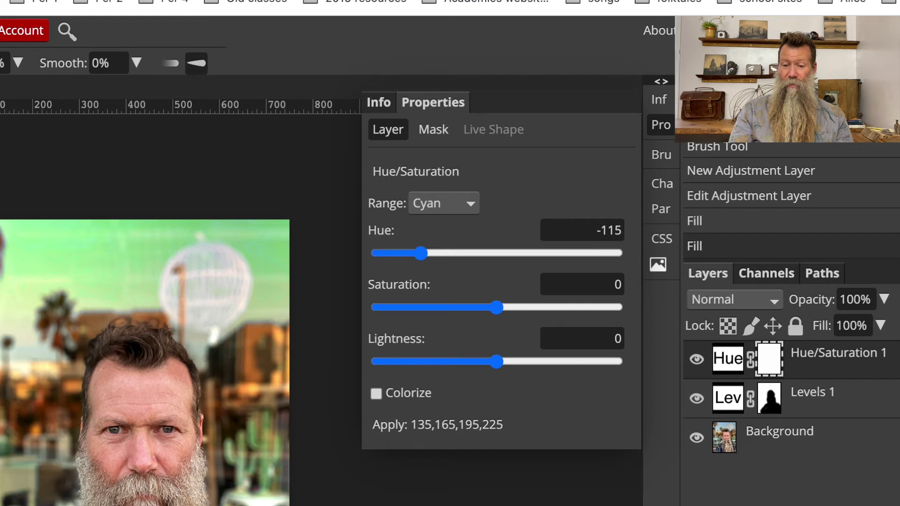
pyautogui.hotkey('alt', 'BackSpace')
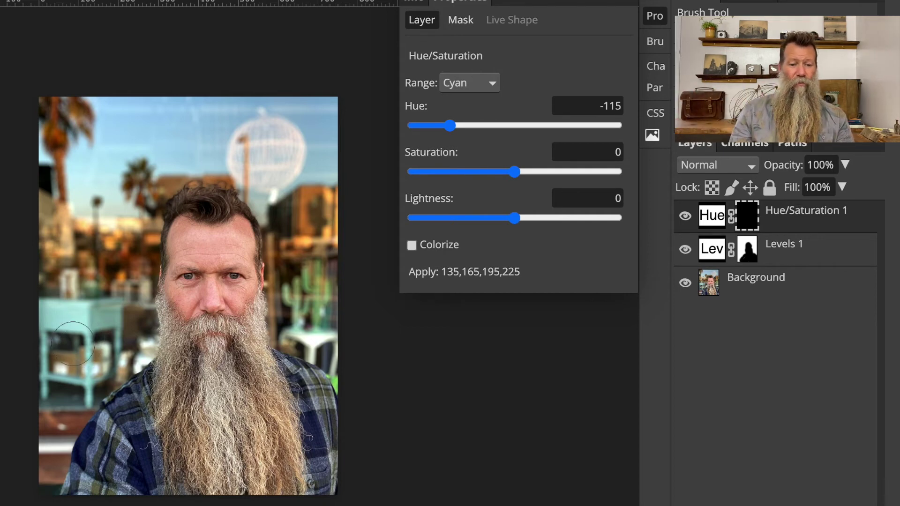
# - Paint the Hue/Saturation 1 mask white over the turquoise table and set the Cyan lightness to -37
pyautogui.click(106, 321)
pyautogui.moveTo(106, 322)
pyautogui.mouseDown()
pyautogui.moveTo(45, 316)
pyautogui.moveTo(96, 316)
pyautogui.moveTo(104, 347)
pyautogui.moveTo(84, 388)
pyautogui.moveTo(36, 364)
pyautogui.moveTo(59, 388)
pyautogui.moveTo(61, 347)
pyautogui.moveTo(105, 316)
pyautogui.moveTo(110, 346)
pyautogui.moveTo(101, 368)
pyautogui.moveTo(80, 305)
pyautogui.moveTo(125, 308)
pyautogui.moveTo(96, 324)
pyautogui.moveTo(87, 381)
pyautogui.moveTo(53, 386)
pyautogui.moveTo(58, 321)
pyautogui.moveTo(103, 311)
pyautogui.moveTo(104, 295)
pyautogui.moveTo(86, 328)
pyautogui.mouseUp()
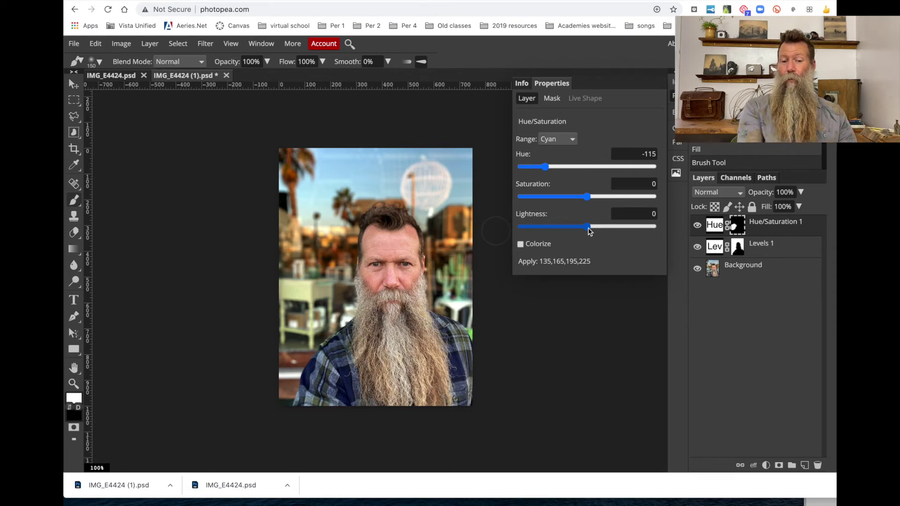
pyautogui.moveTo(590, 231); pyautogui.dragTo(558, 235)
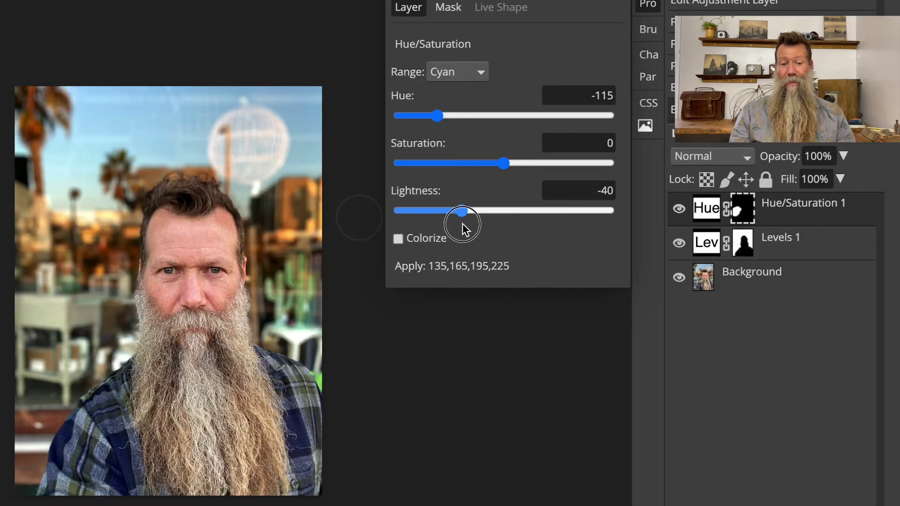
pyautogui.moveTo(462, 223); pyautogui.dragTo(466, 221)
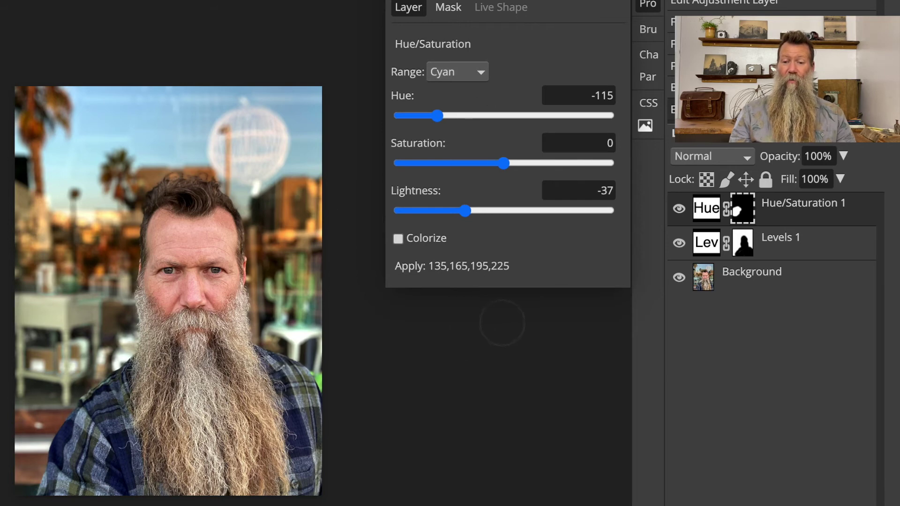
# - Toggle the visibility of Hue/Saturation 1 repeatedly to compare the table with and without the color change
pyautogui.click(680, 210)
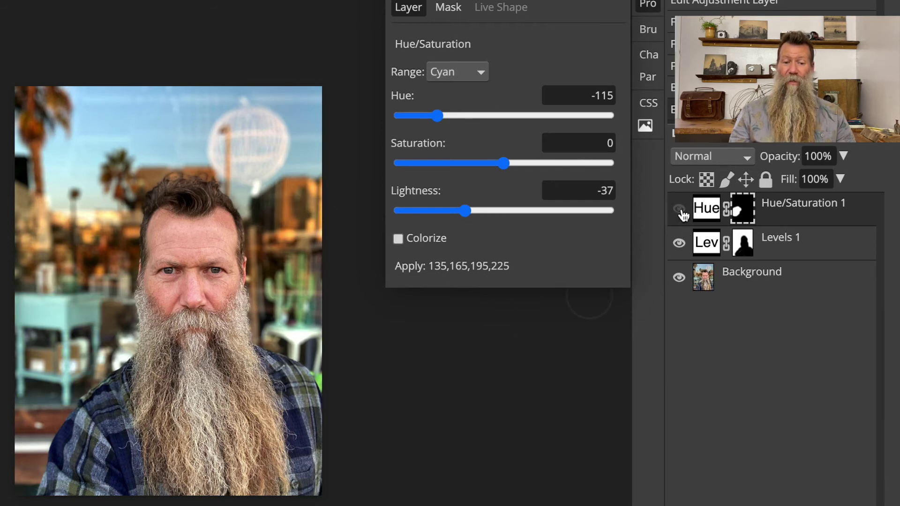
pyautogui.click(680, 211)
pyautogui.click(681, 211)
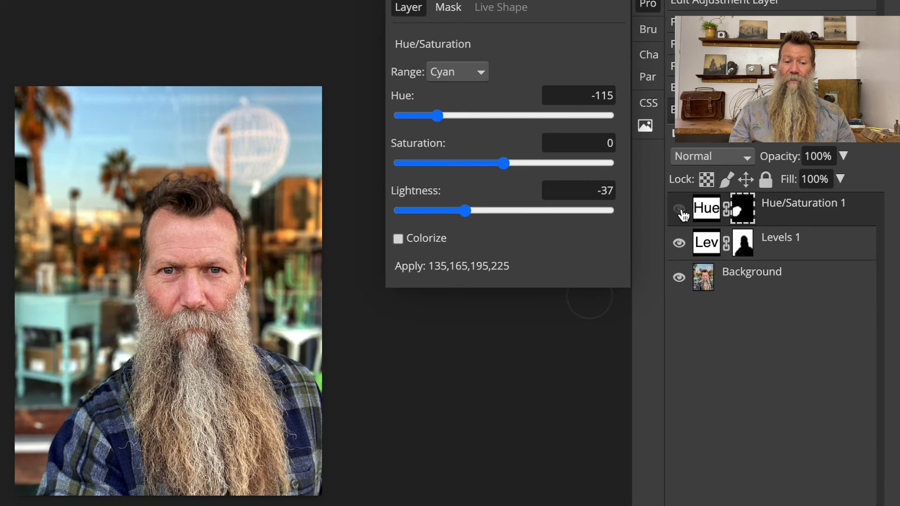
pyautogui.click(681, 211)
pyautogui.click(681, 211)
pyautogui.click(681, 211)
pyautogui.click(681, 211)
pyautogui.click(680, 209)
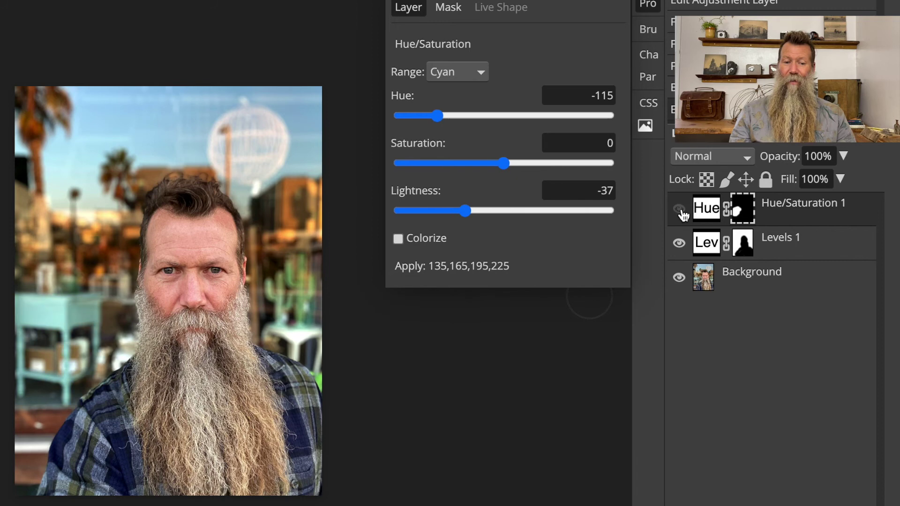
pyautogui.click(680, 209)
pyautogui.click(680, 210)
pyautogui.click(680, 210)
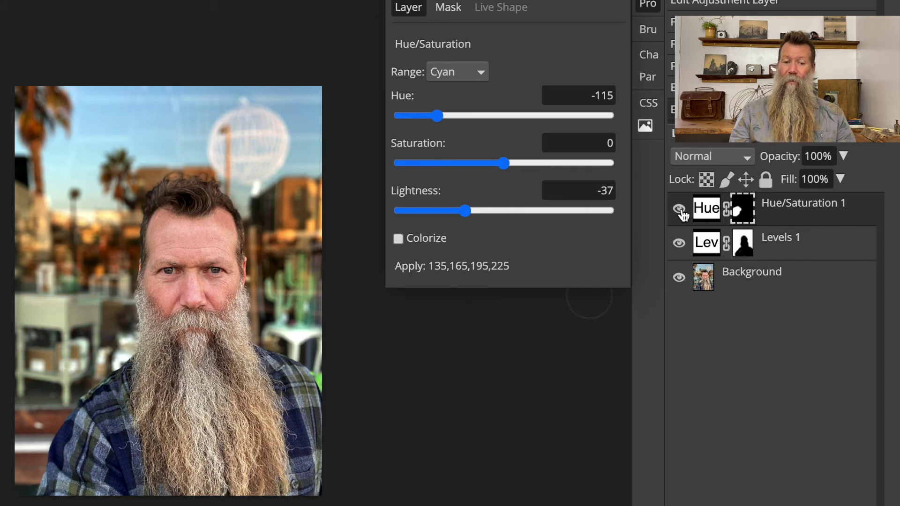
# - Darken the recolored table by setting the Cyan lightness of Hue/Saturation 1 to -53
pyautogui.click(462, 211)
pyautogui.moveTo(461, 212); pyautogui.dragTo(441, 219)
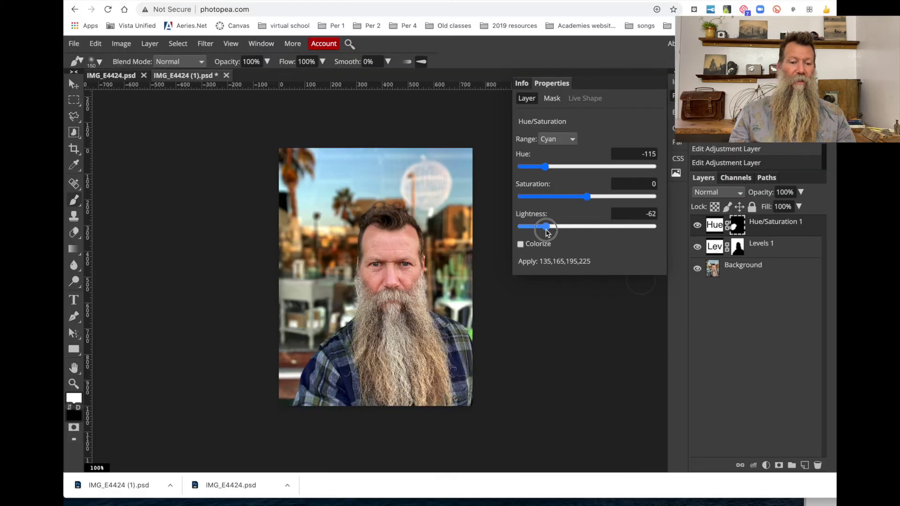
pyautogui.moveTo(548, 233); pyautogui.dragTo(551, 232)
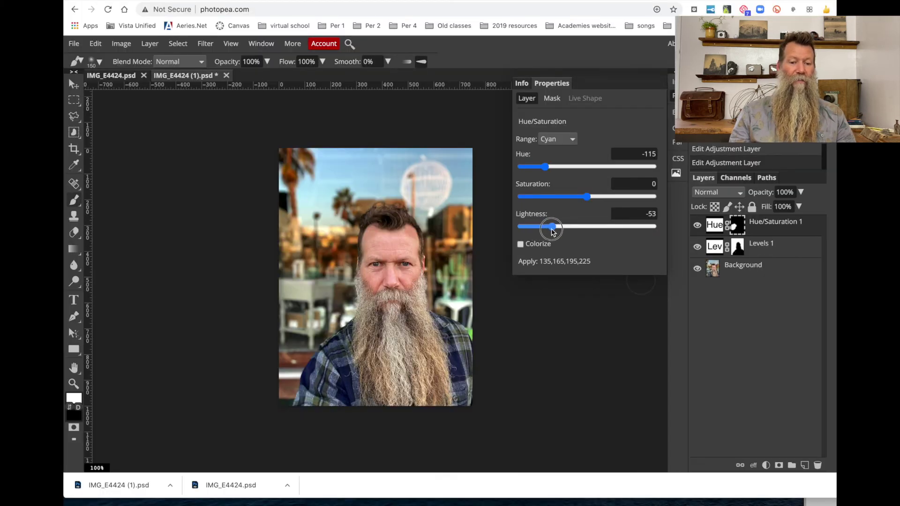